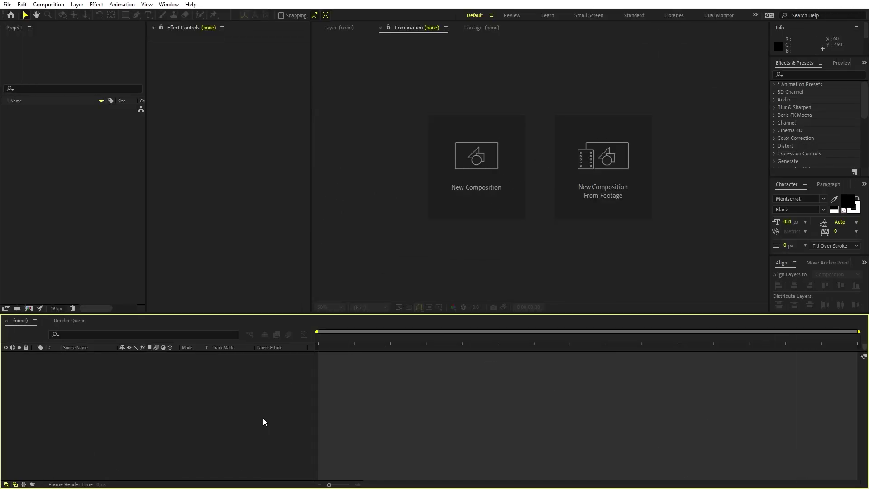
Step: Create a 1920 x 1080 composition named Main at 30 fps with a 10-second duration
click(46, 5)
click(69, 14)
text(Main)
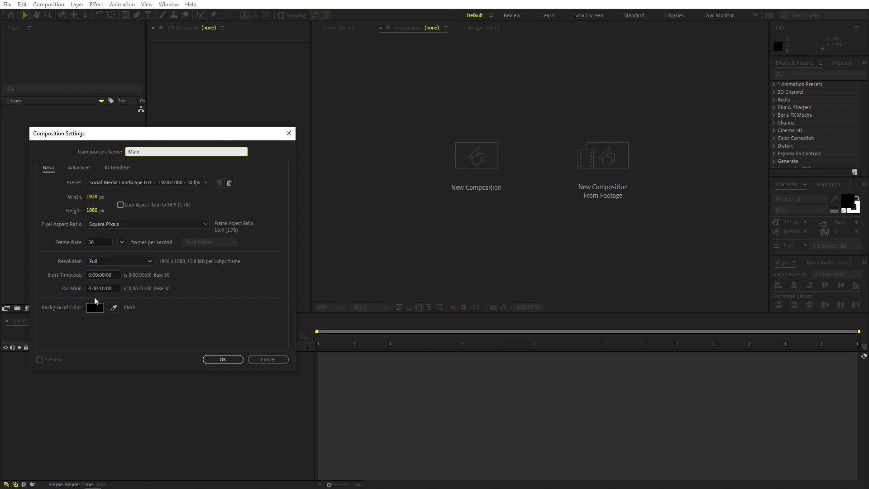
click(223, 360)
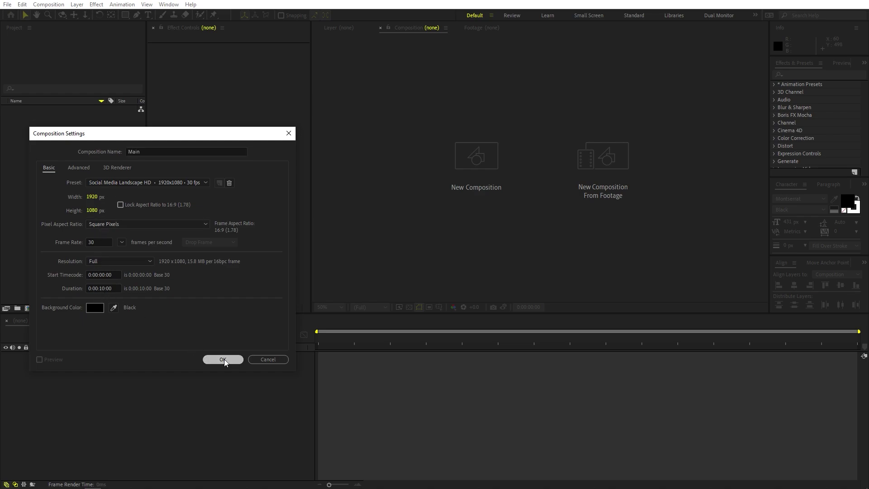
click(53, 173)
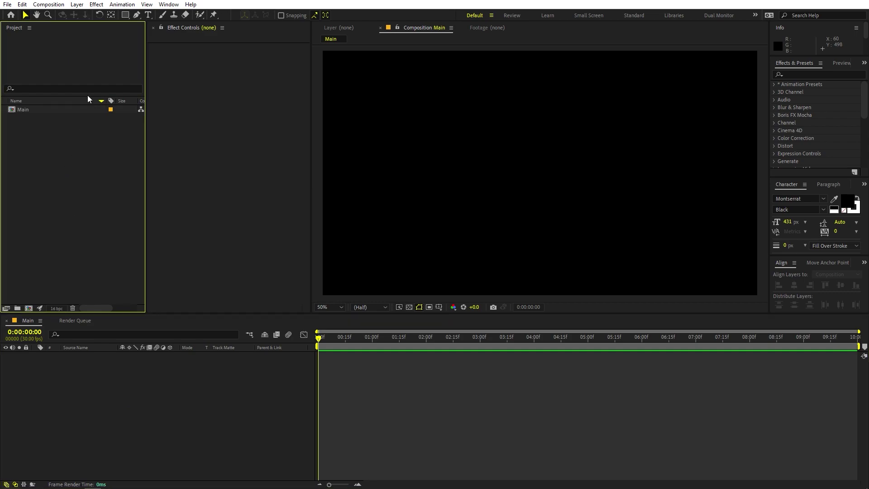
Step: Create a second composition named Character with a width and height of 800 px
click(48, 5)
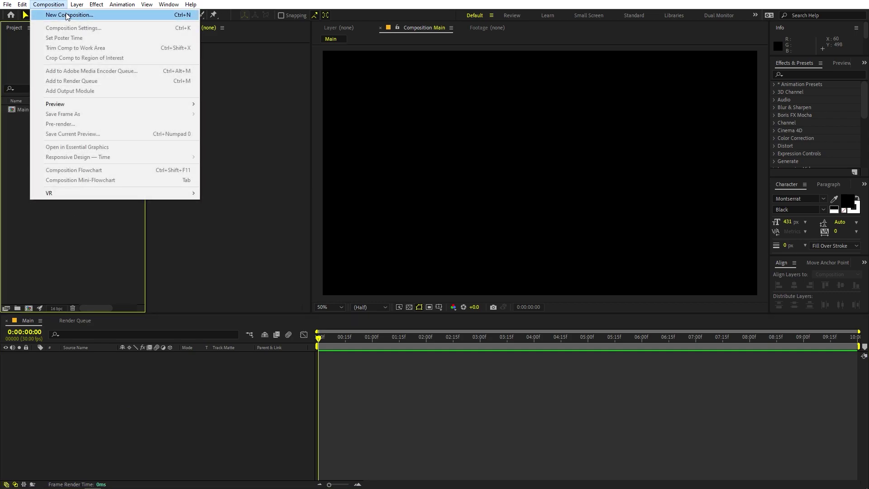
click(67, 15)
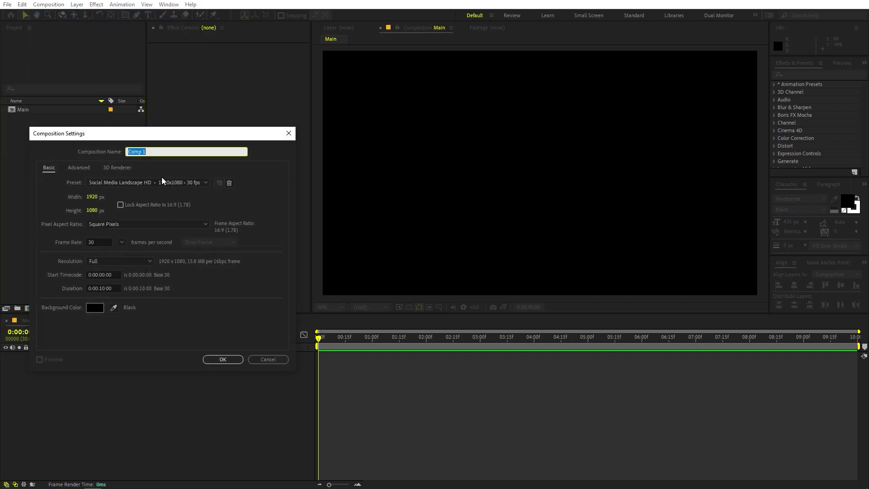
text(Character)
click(241, 334)
click(91, 197)
text(800)
key(Tab)
text(800)
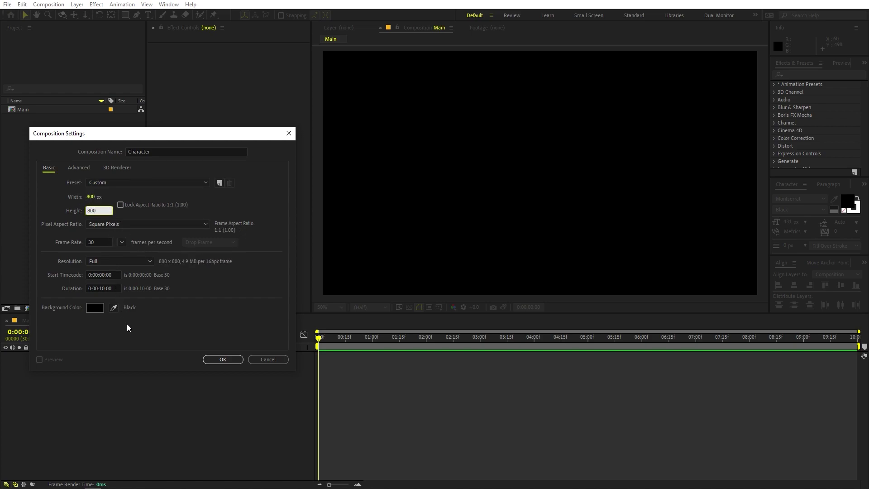
click(224, 358)
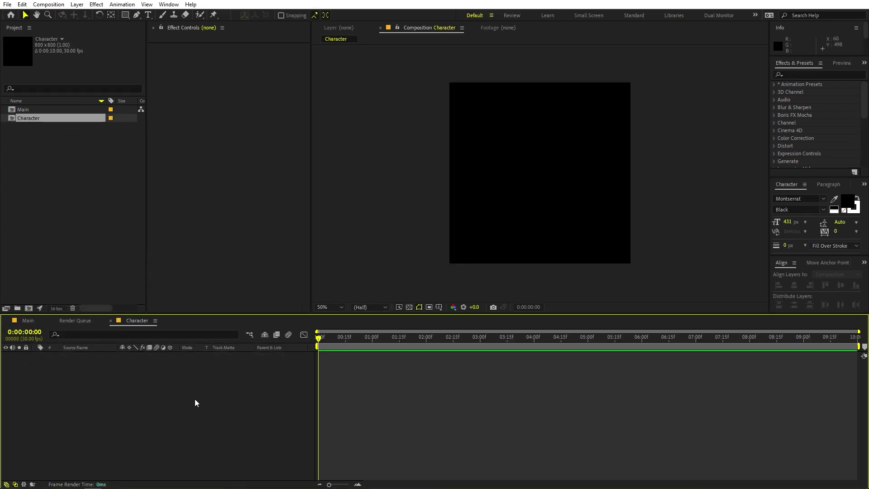
Step: Add a text layer containing the letter S to the Character composition
key(slash)
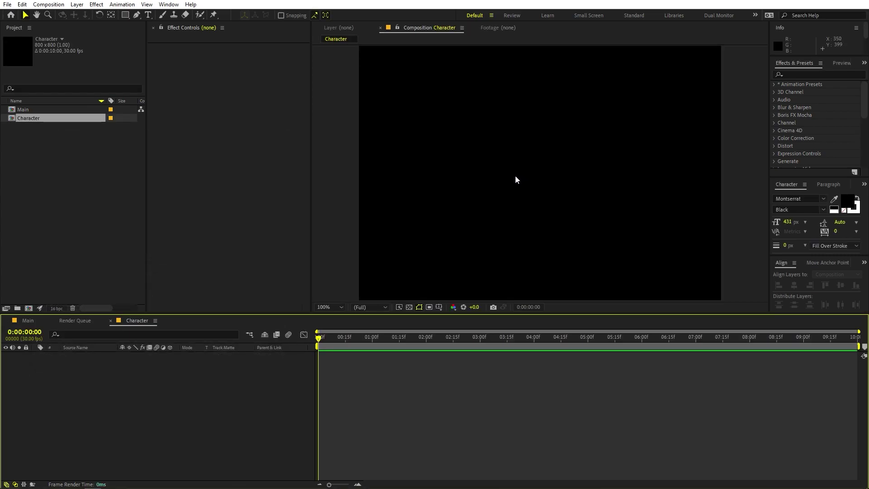
click(337, 309)
click(338, 325)
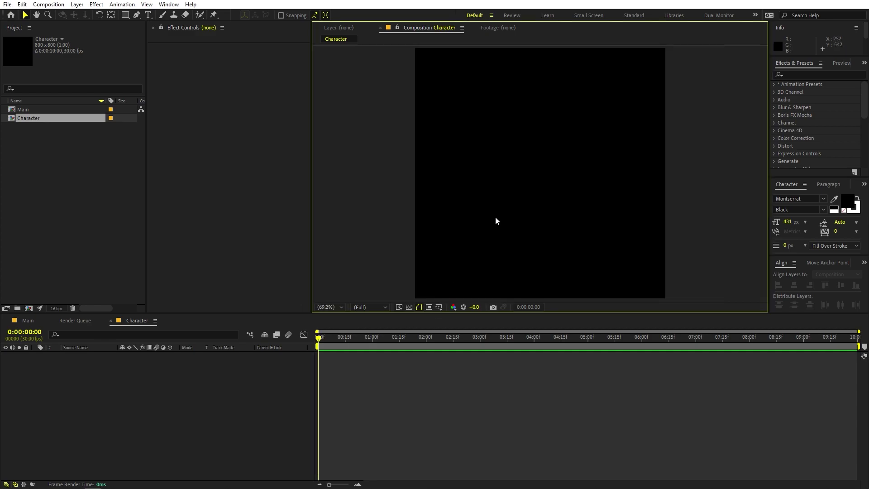
click(148, 430)
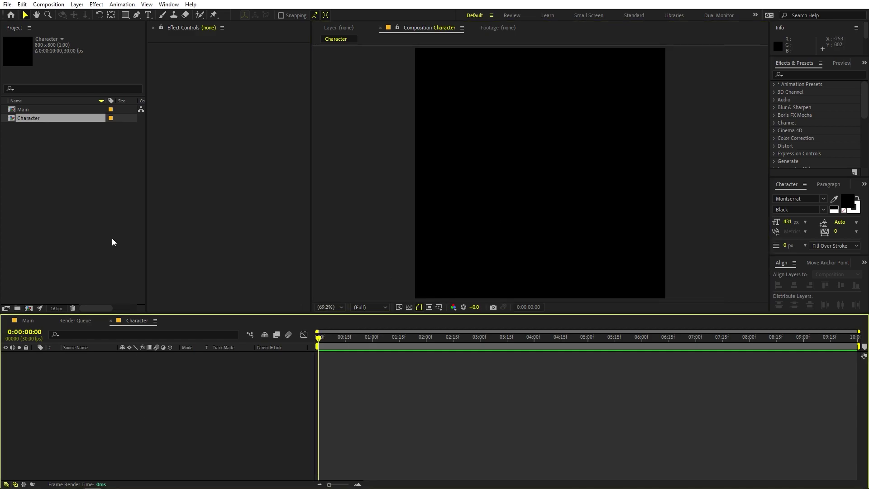
click(148, 15)
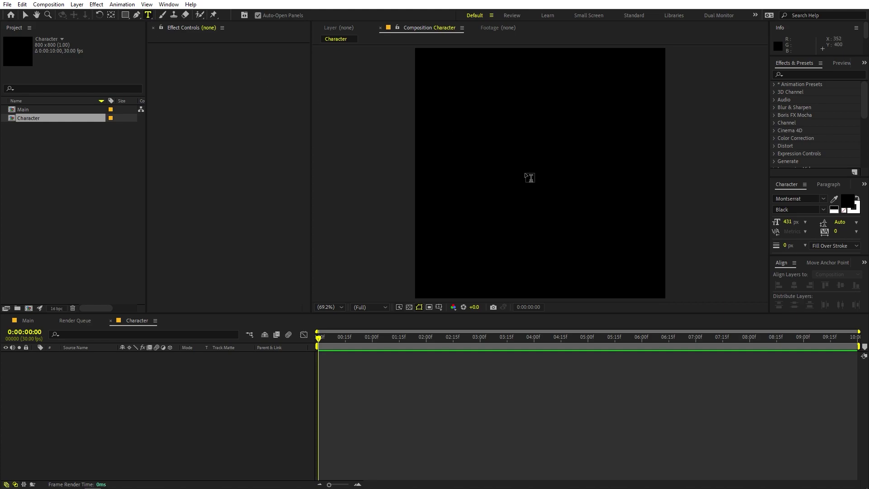
click(526, 177)
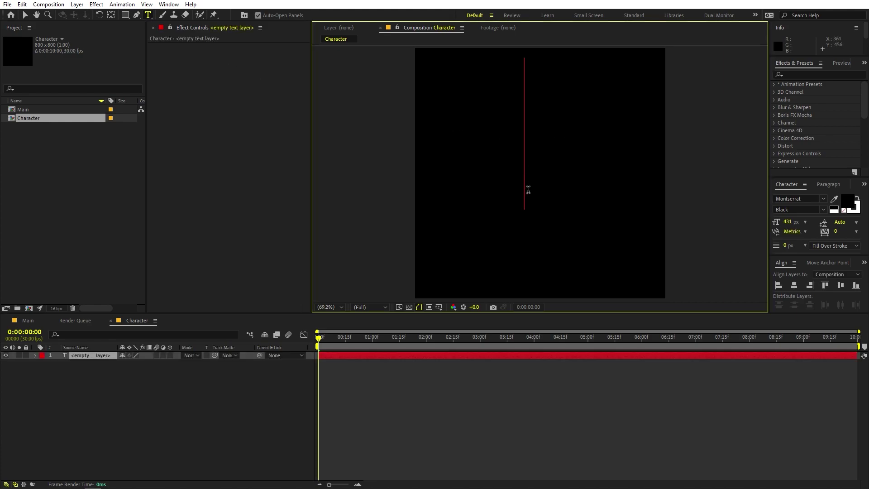
text(S)
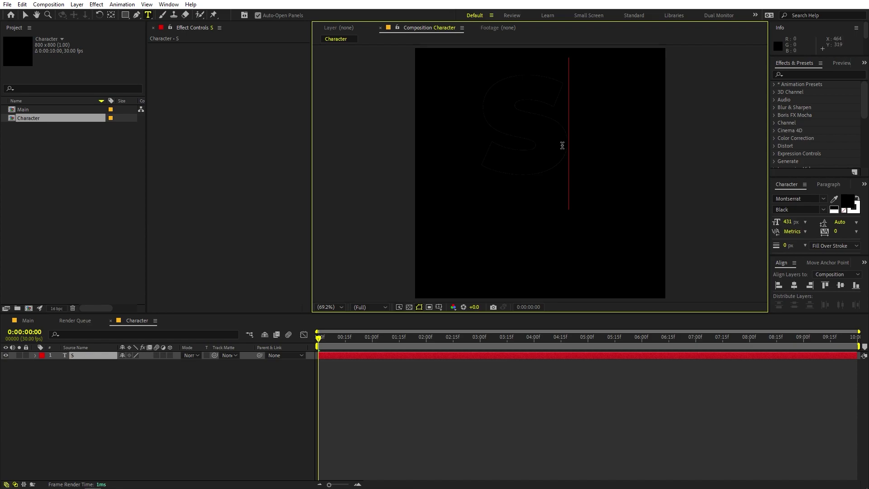
Step: Change the fill color of the letter S to white (FFFFFF)
double_click(504, 134)
click(846, 201)
click(55, 236)
drag(55, 236, 34, 230)
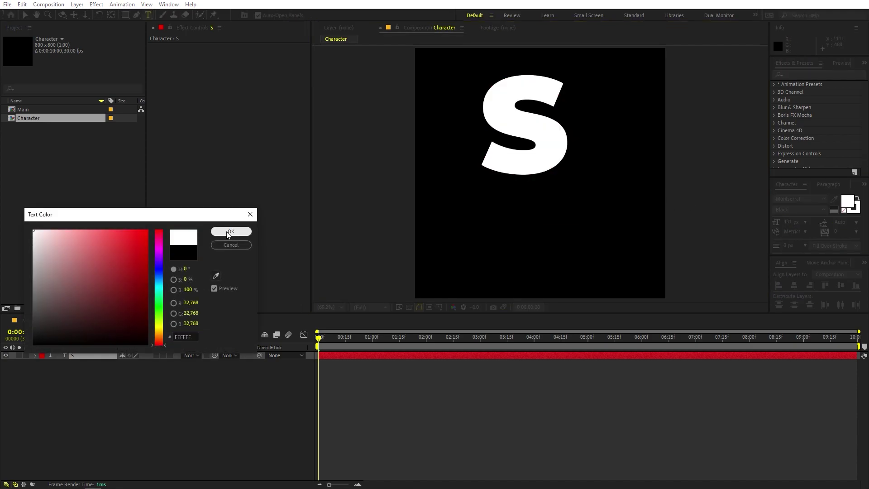
click(227, 231)
click(417, 372)
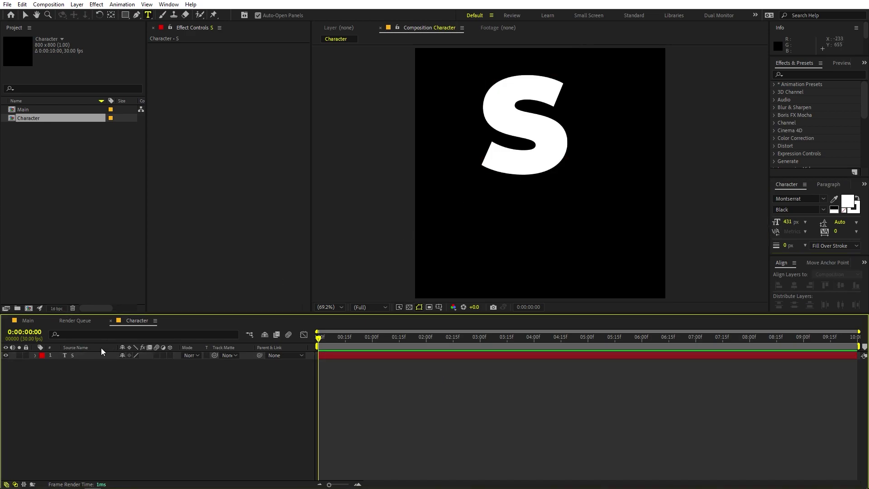
Step: Center the S layer horizontally and vertically in the composition
click(78, 356)
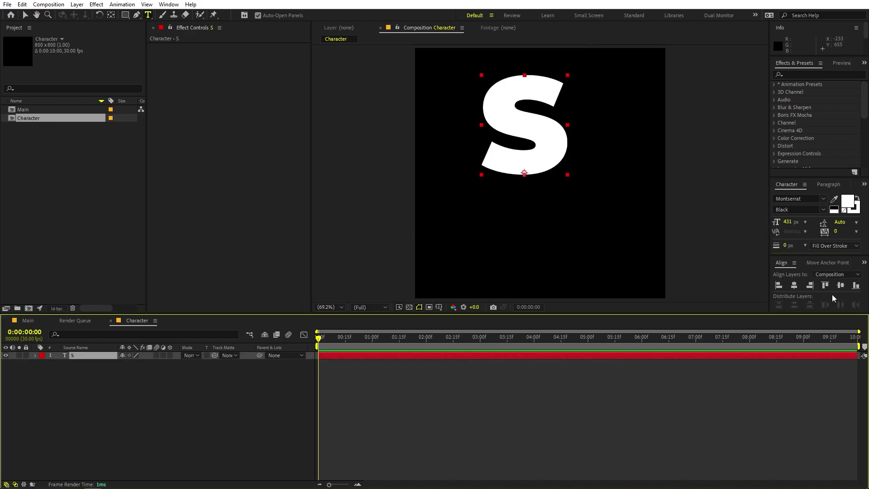
click(795, 285)
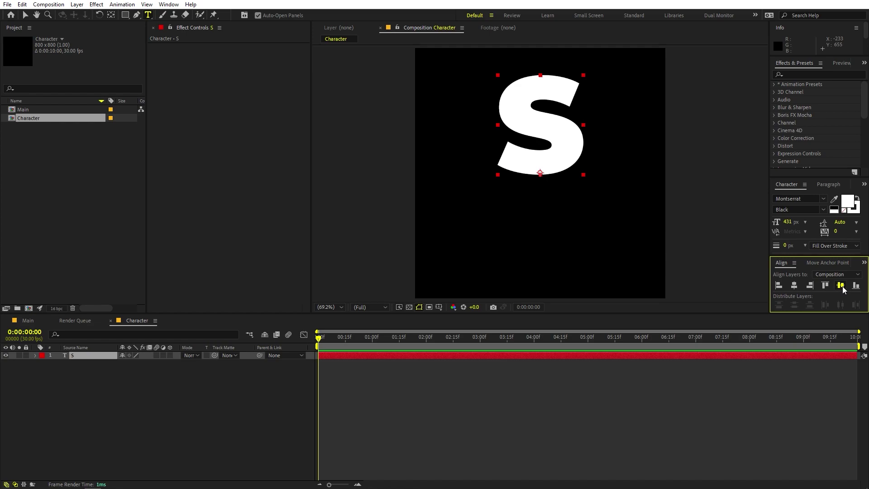
click(843, 286)
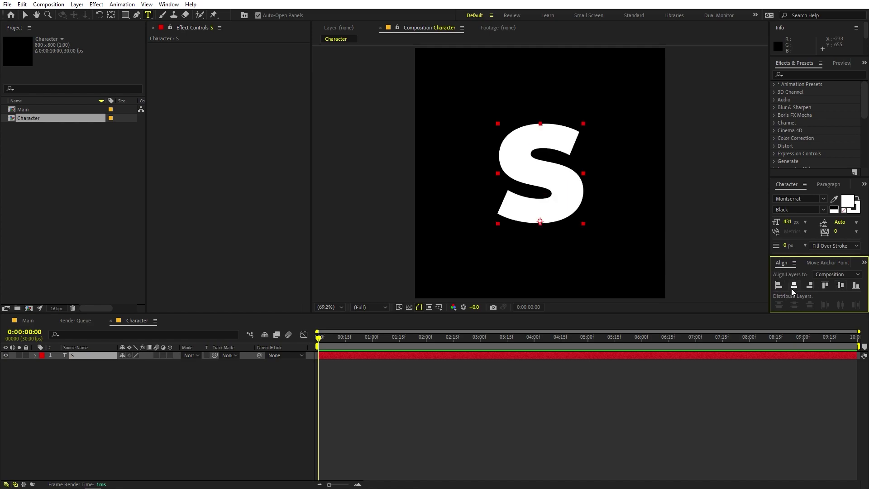
click(169, 4)
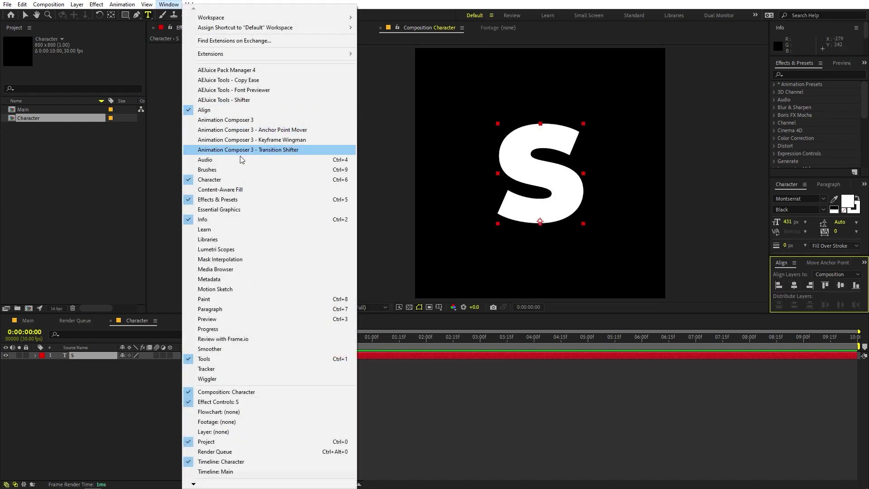
click(216, 402)
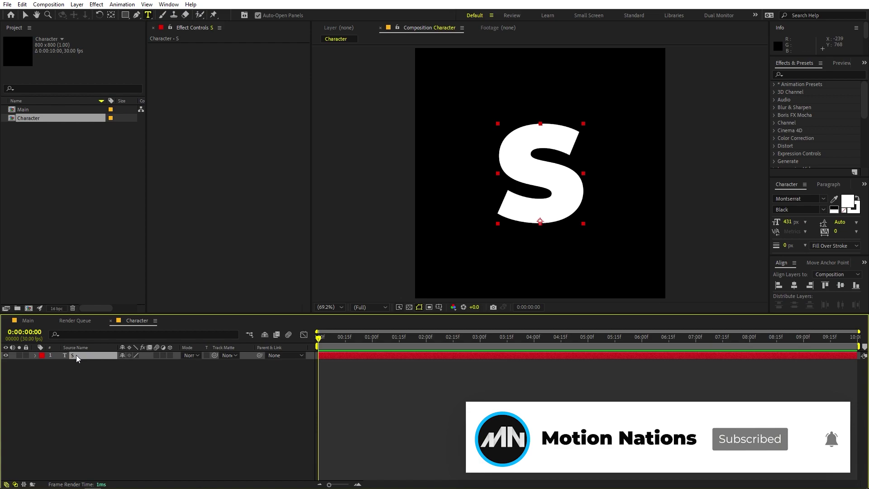
Step: Move the anchor point of the S layer to the center of the letter
click(112, 15)
drag(540, 221, 545, 178)
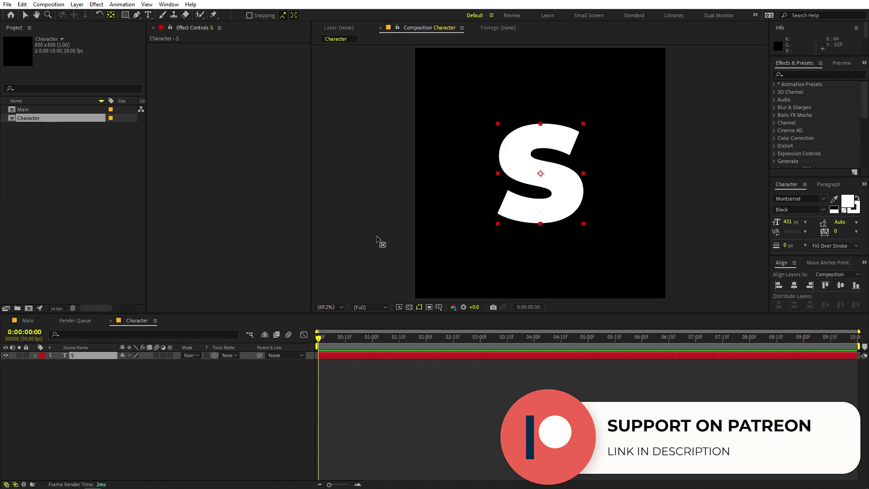
click(100, 365)
Step: Scale the S layer up to about 134.8% and collapse its properties
click(94, 356)
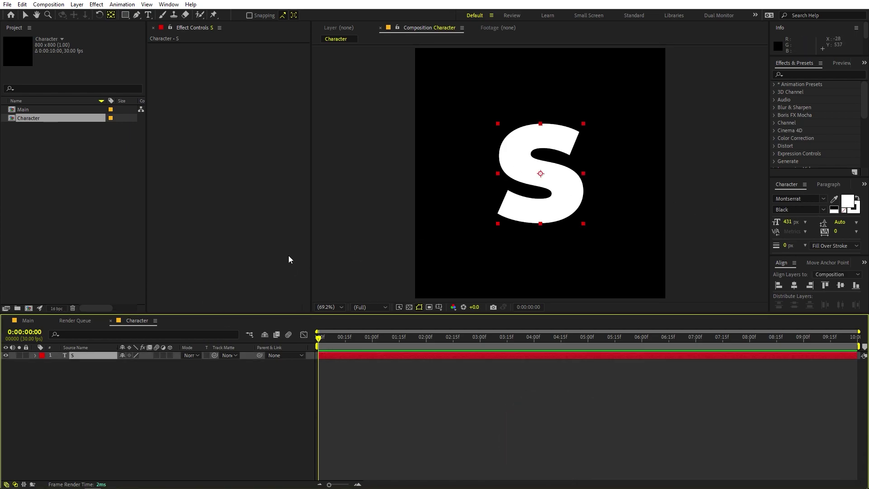
key(s)
drag(134, 365, 292, 373)
click(172, 394)
click(27, 356)
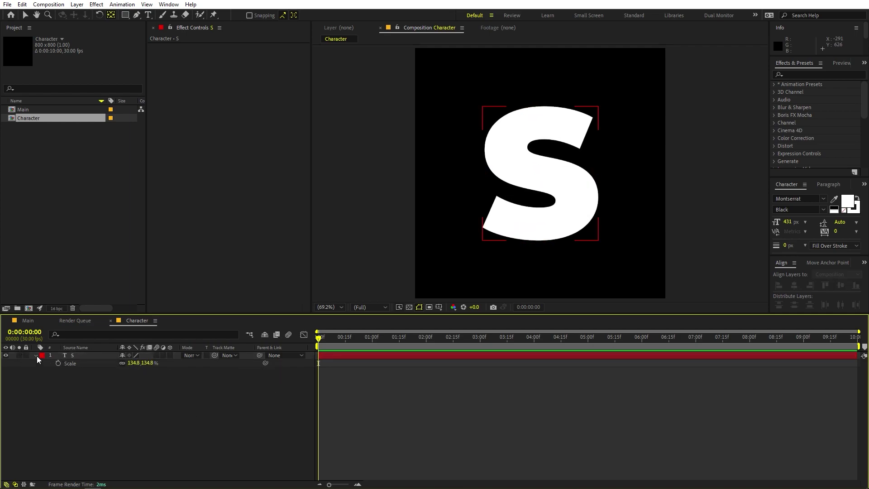
click(35, 355)
click(50, 162)
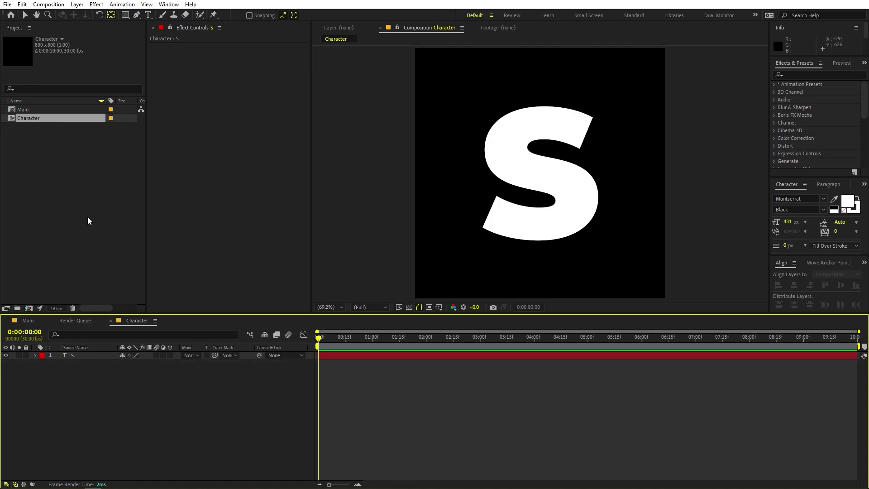
click(25, 15)
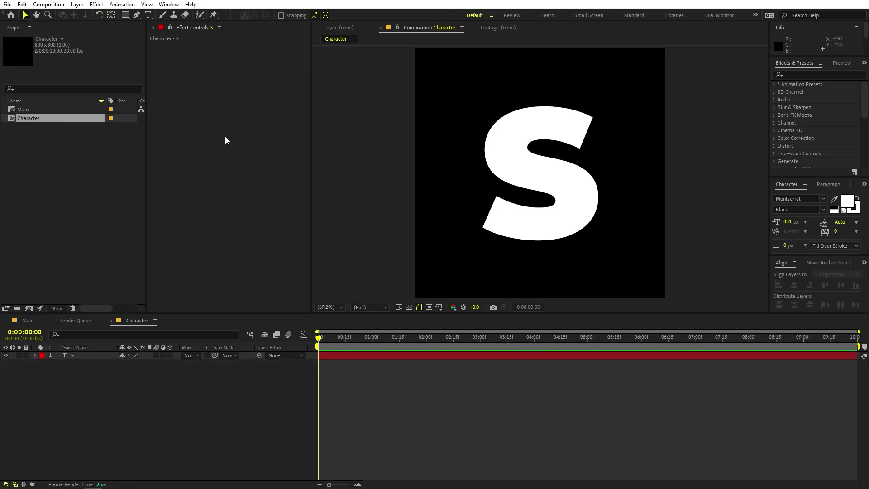
Step: Remove the fill from the letter S and give its white stroke a width of 6 px
click(82, 357)
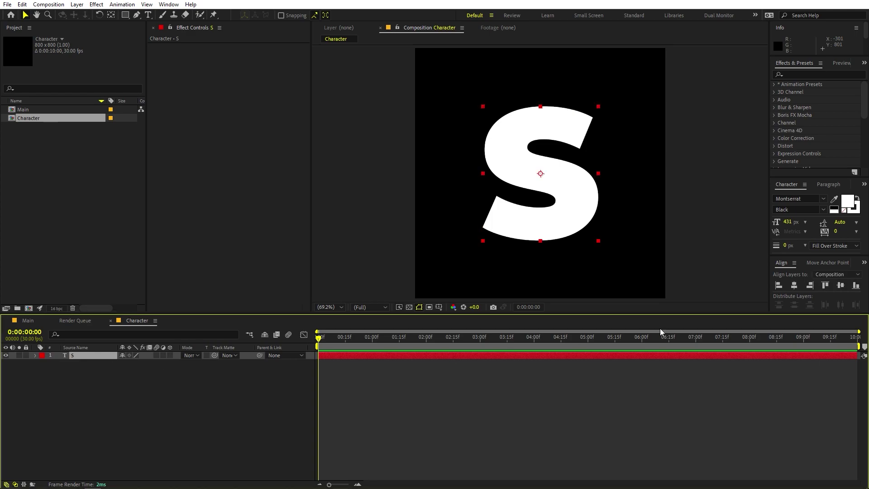
click(848, 210)
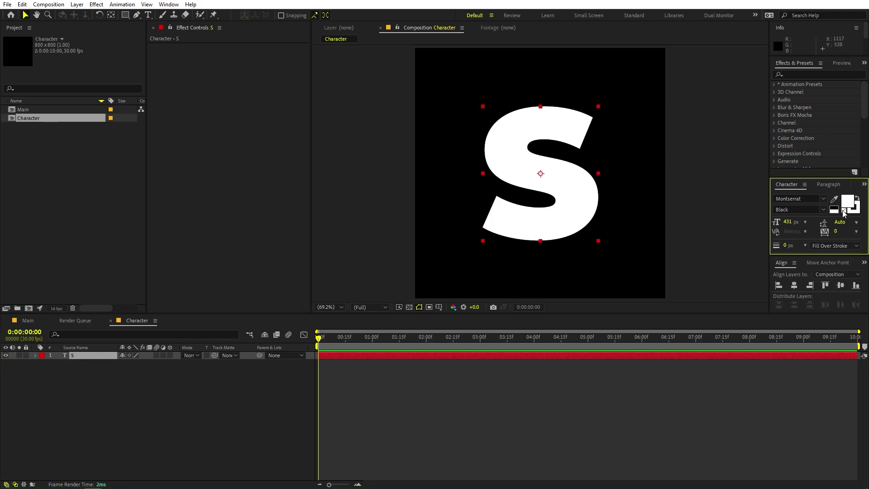
click(844, 211)
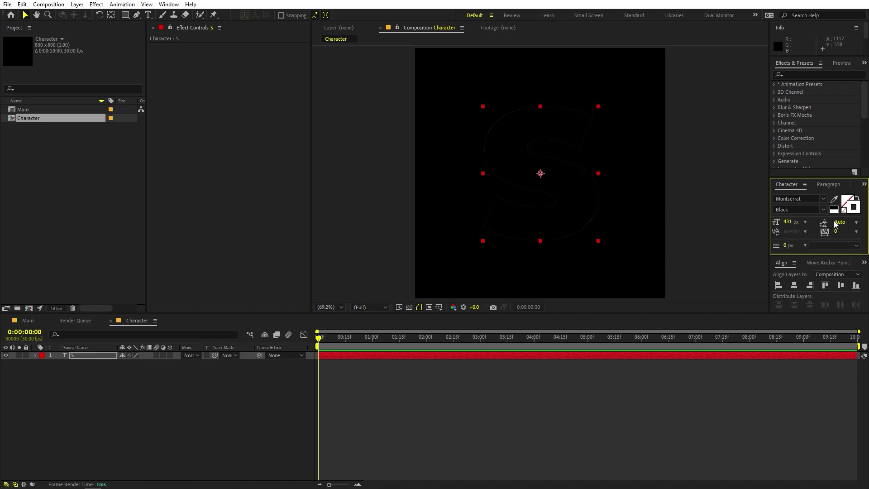
drag(785, 247, 788, 246)
click(786, 245)
key(BackSpace)
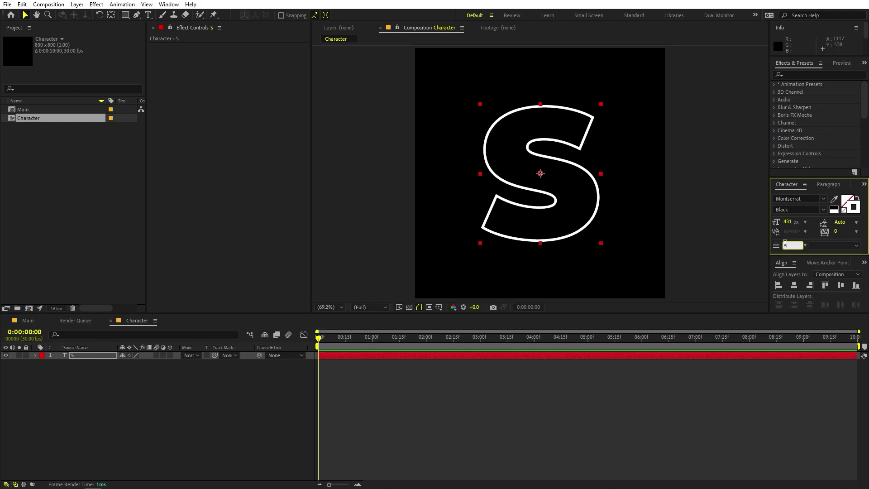
click(597, 403)
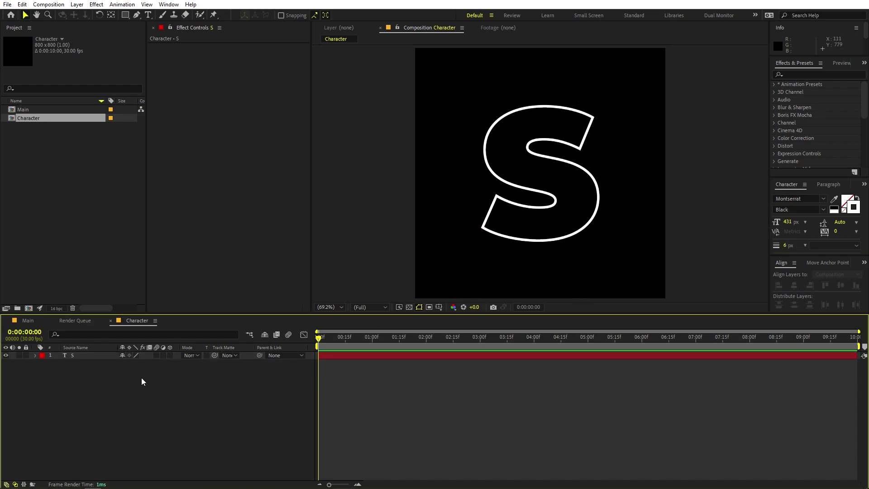
Step: Check the outlined S against the transparency grid and duplicate its layer
click(91, 354)
click(408, 307)
click(409, 307)
click(64, 438)
click(78, 356)
key(ctrl+d)
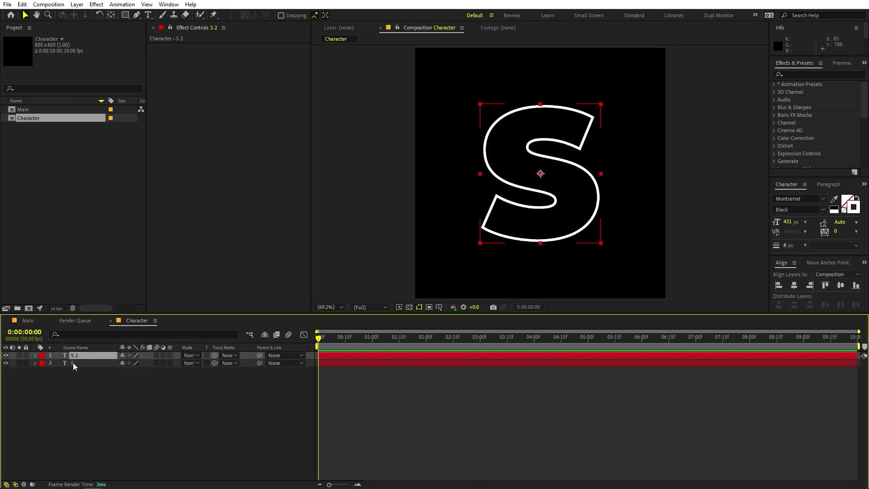
Step: Give the lower S layer a 0 px stroke and a black (000000) fill, with the transparency grid shown
click(74, 363)
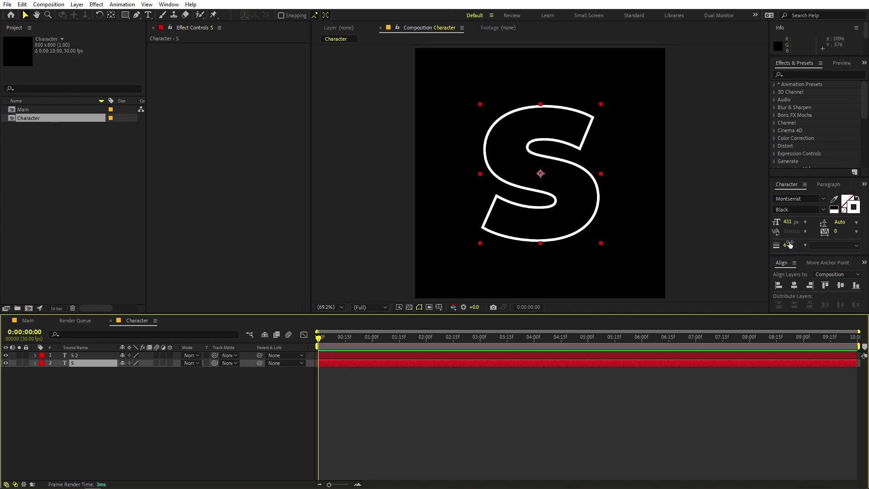
drag(787, 245, 780, 245)
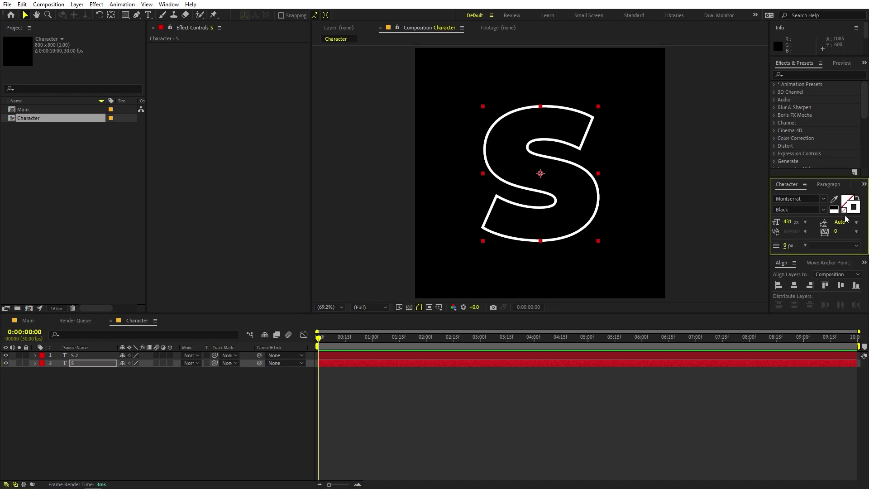
click(848, 201)
text(000000)
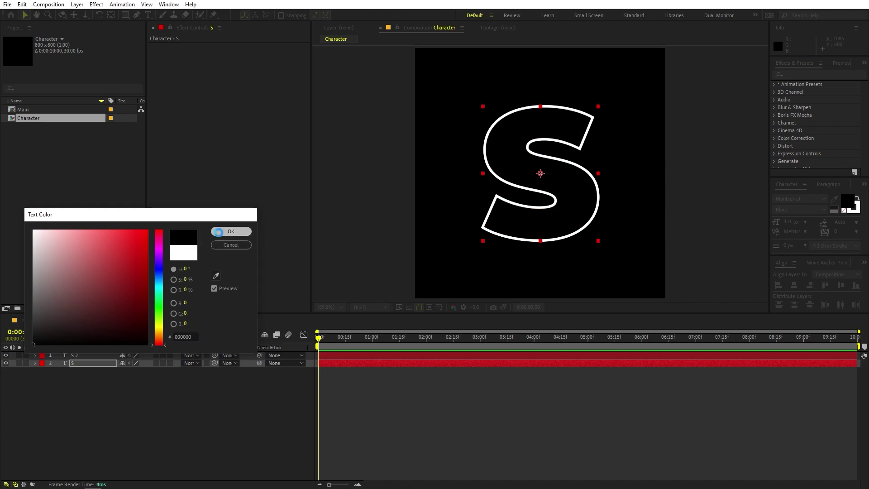
click(219, 233)
click(429, 406)
click(409, 307)
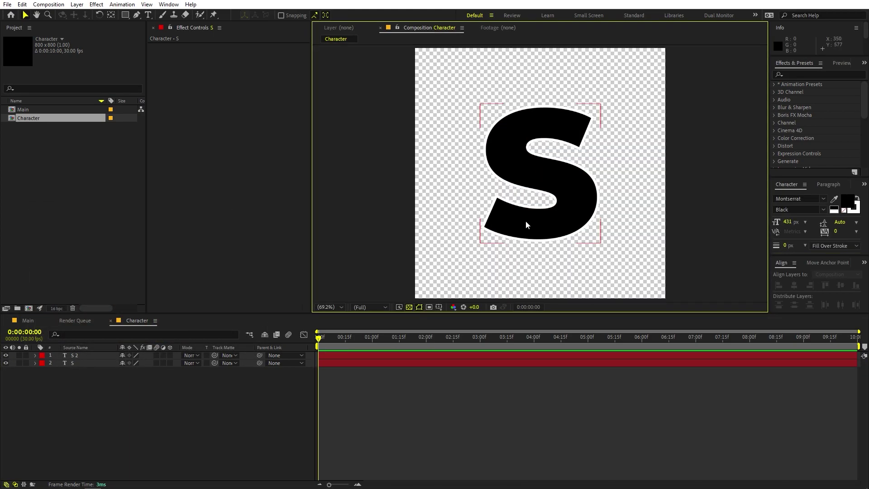
Step: Hide the transparency grid and add a Gradient Overlay layer style to the outlined S 2 layer
click(409, 307)
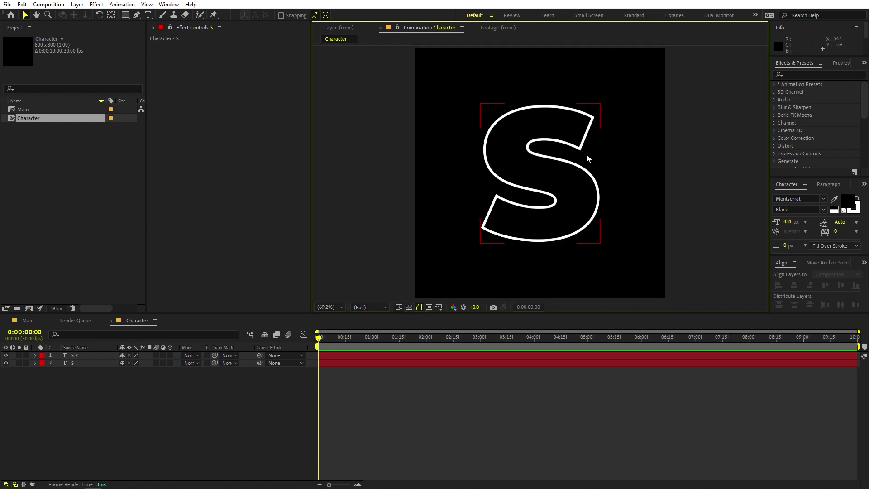
click(129, 384)
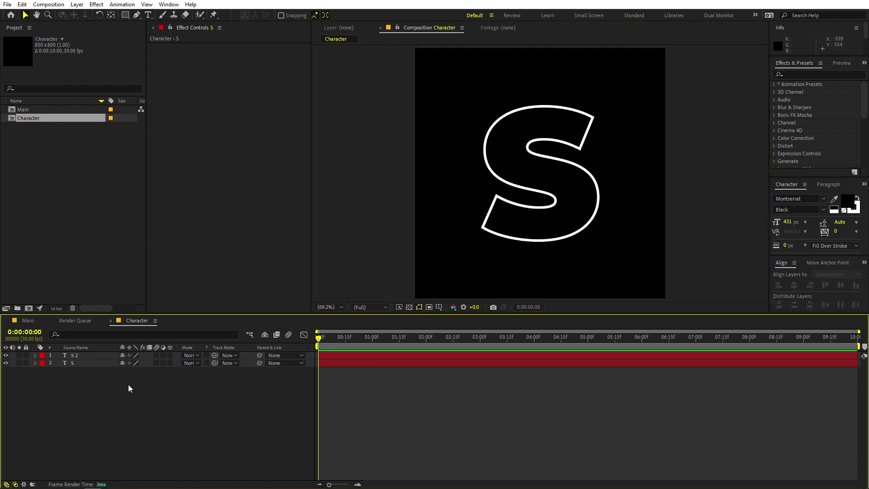
click(73, 356)
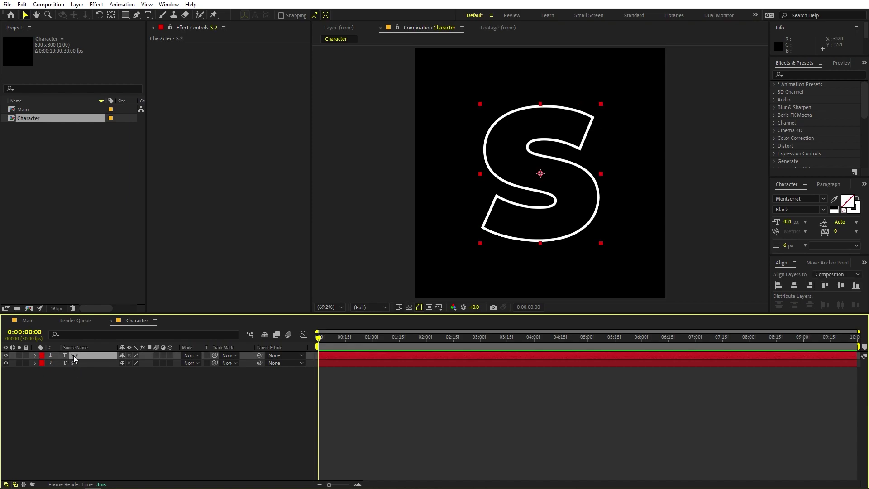
right_click(74, 358)
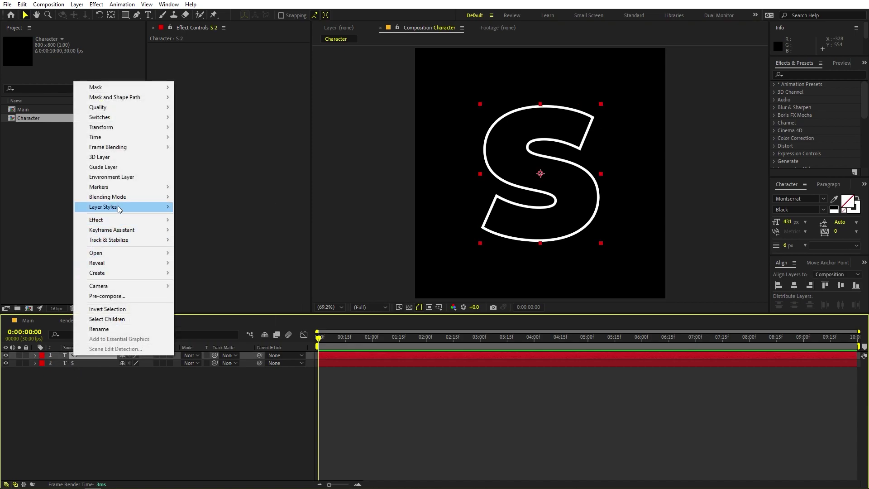
mouse_move(119, 209)
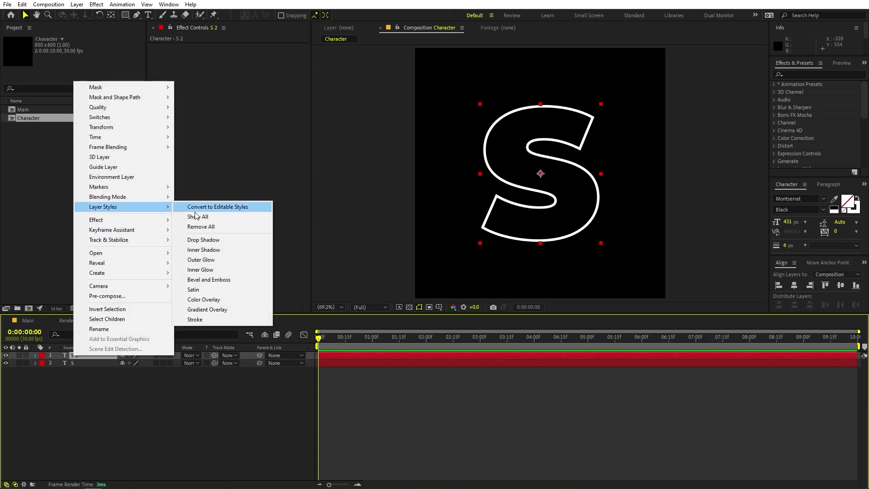
click(207, 310)
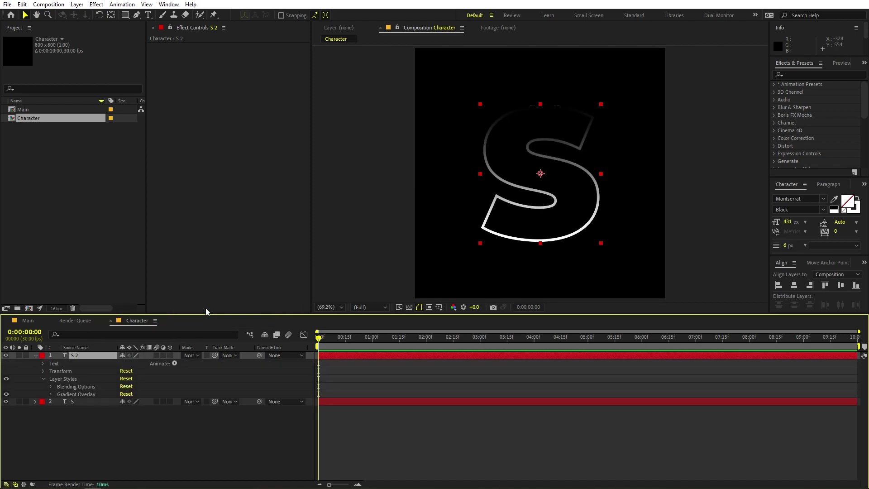
Step: Set the angle of the S 2 layer's Gradient Overlay to 0°
click(50, 394)
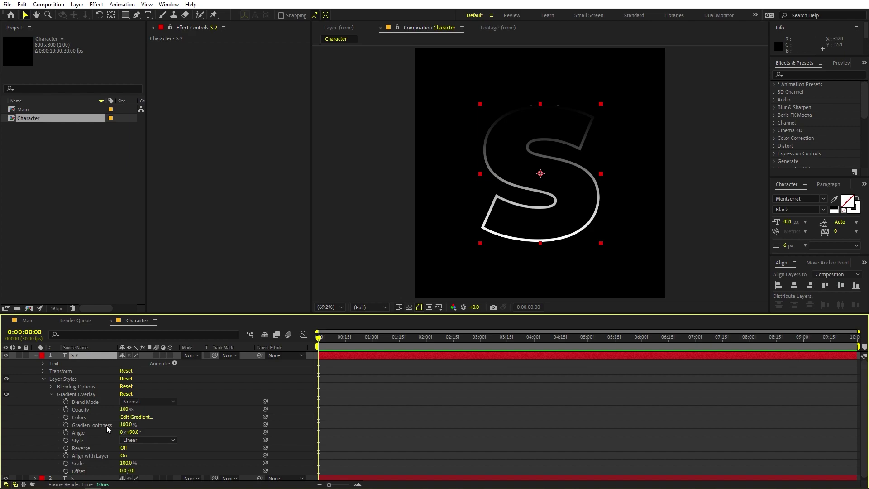
drag(132, 433, 143, 433)
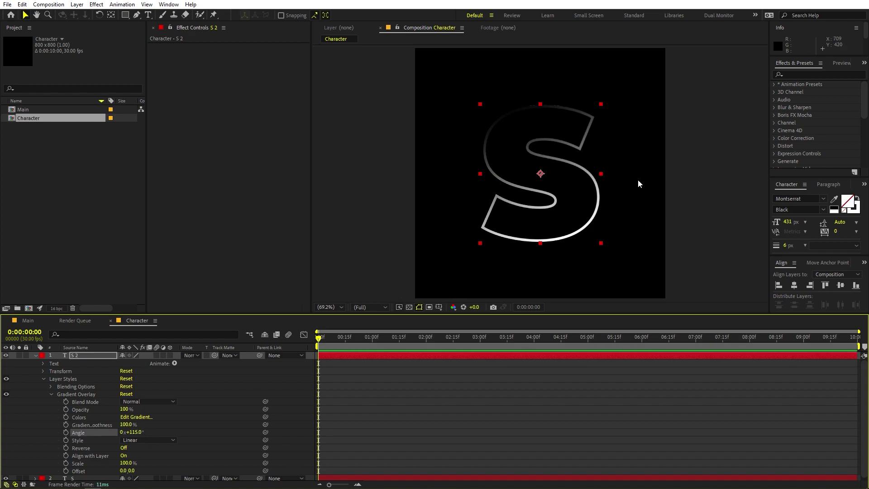
click(136, 433)
text(0)
key(Return)
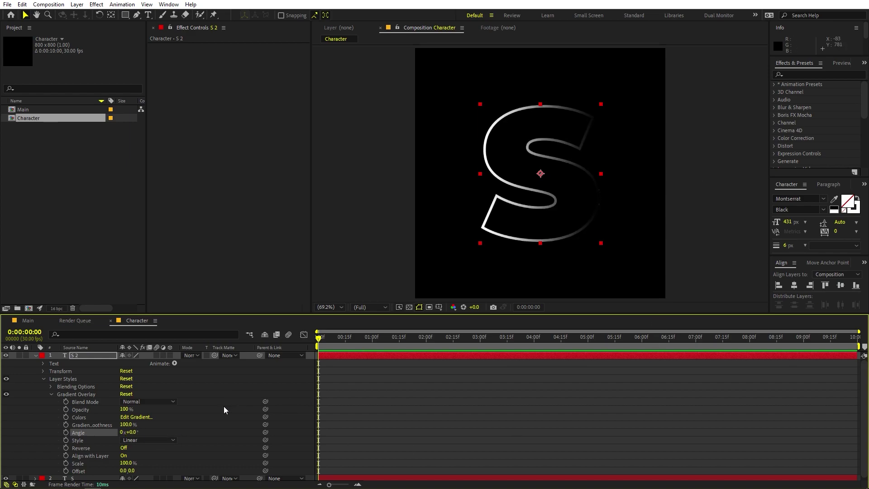
Step: Edit the overlay's gradient colors, adding a light blue (00C0FF) color stop at 44%
click(132, 418)
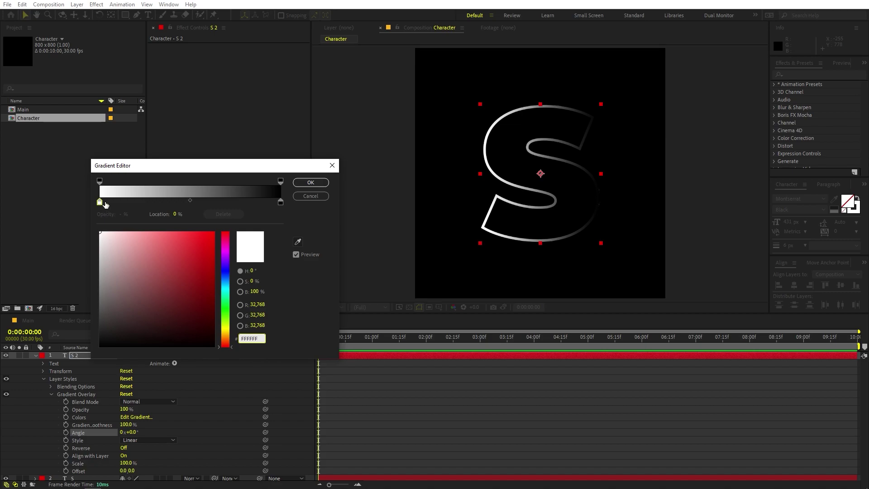
click(180, 203)
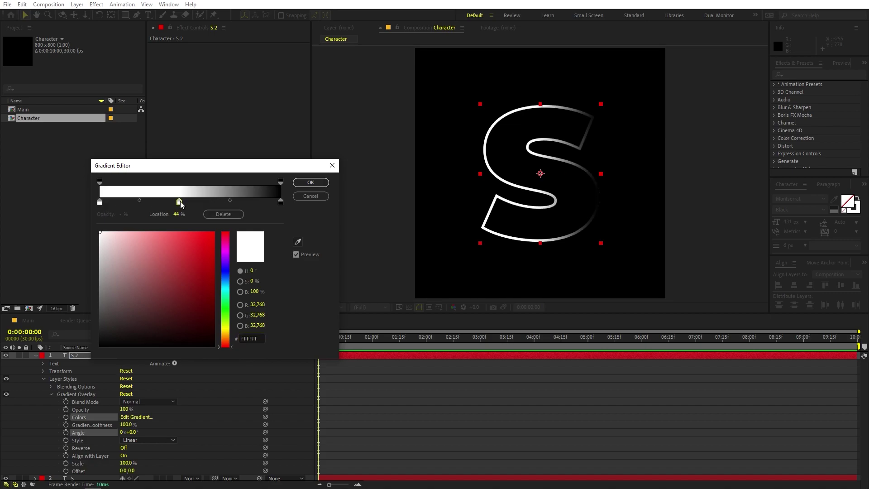
click(224, 287)
click(206, 232)
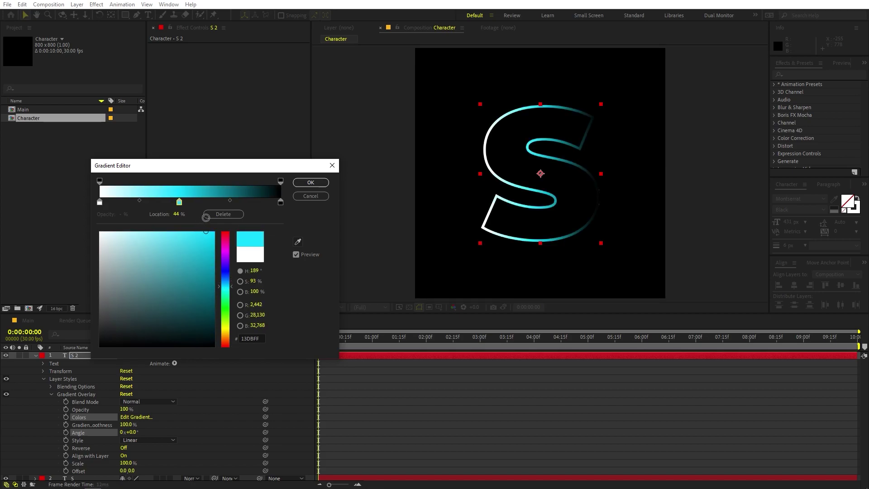
click(226, 284)
click(226, 286)
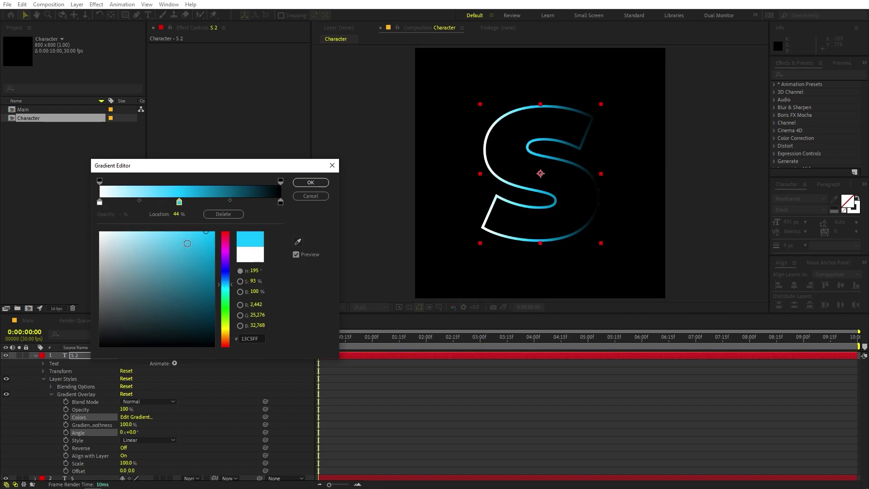
Step: Move the gradient's black stop slightly inward, shift the white-to-blue midpoint to 63.1%, and apply the gradient
click(281, 202)
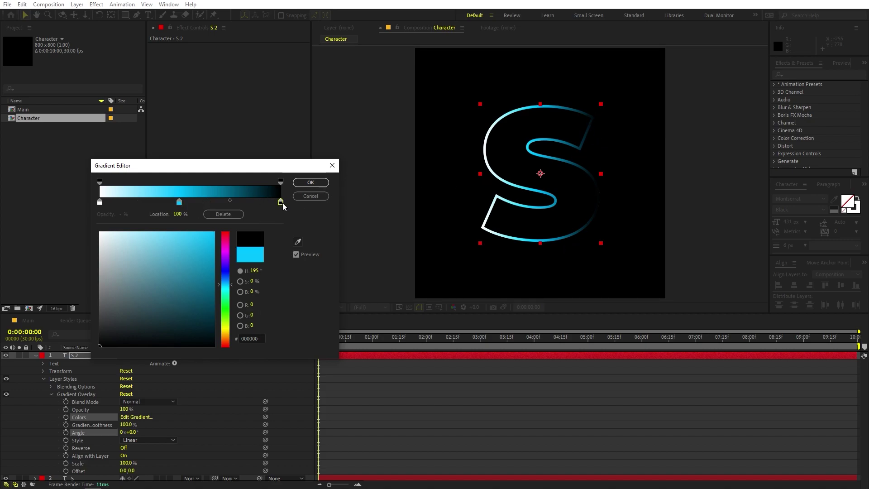
drag(282, 204, 239, 204)
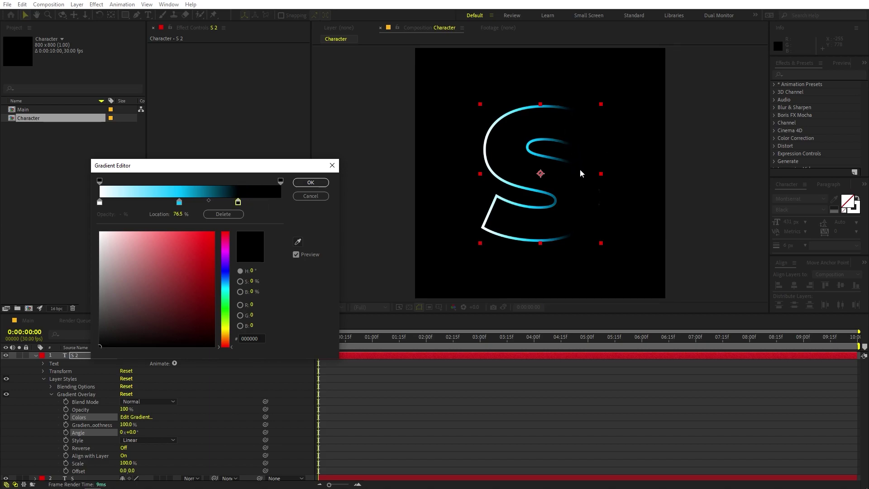
drag(239, 204, 218, 204)
click(179, 201)
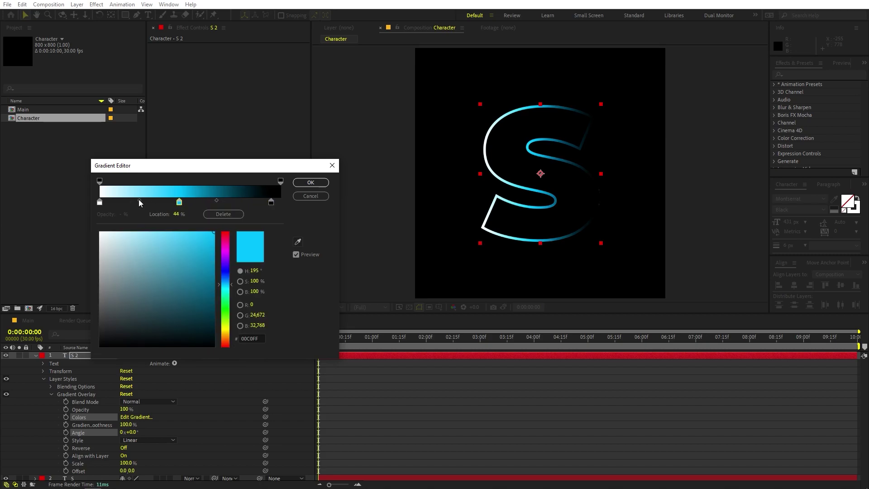
drag(139, 201, 150, 201)
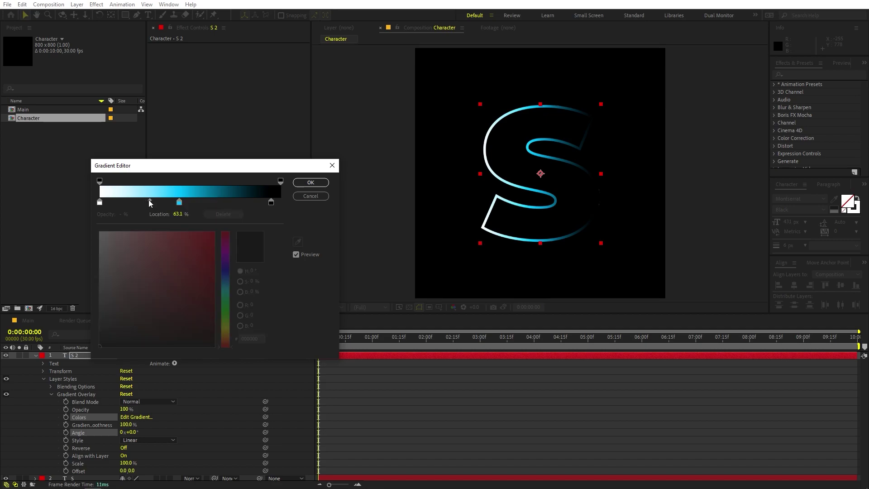
click(312, 183)
click(411, 419)
key(comma)
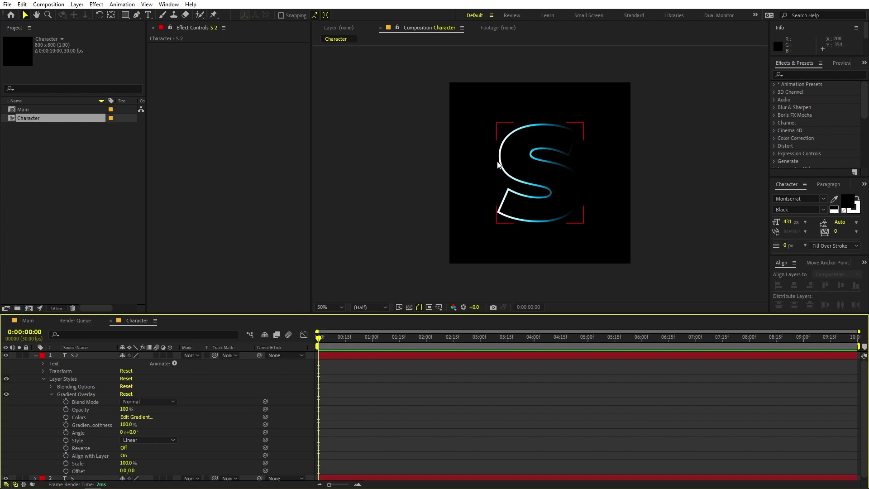
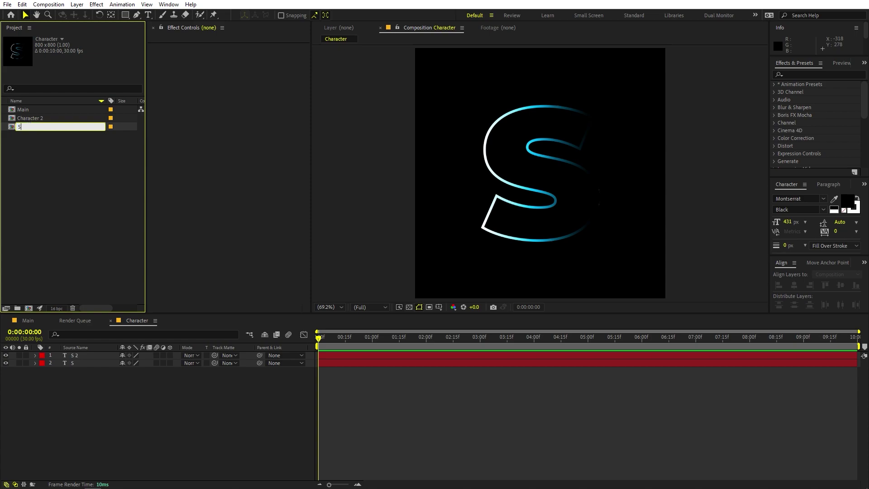
Step: Rename the Character composition to S and its duplicate, Character 2, to H
key(Return)
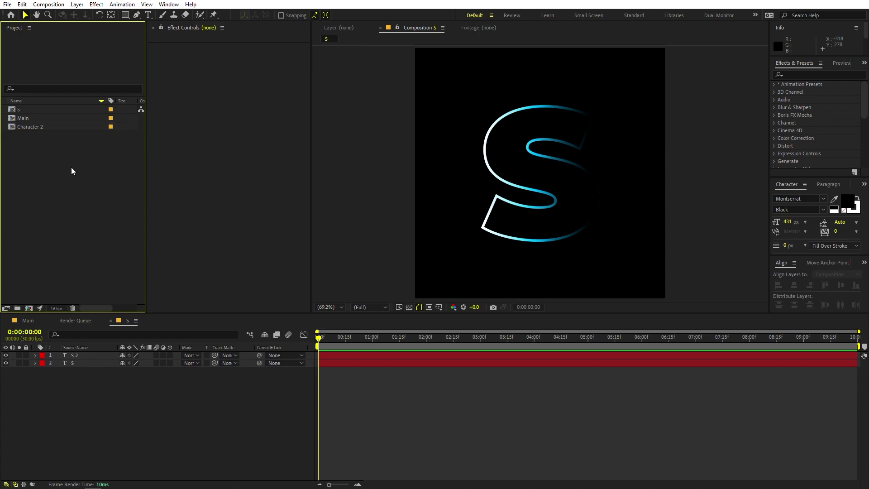
click(34, 126)
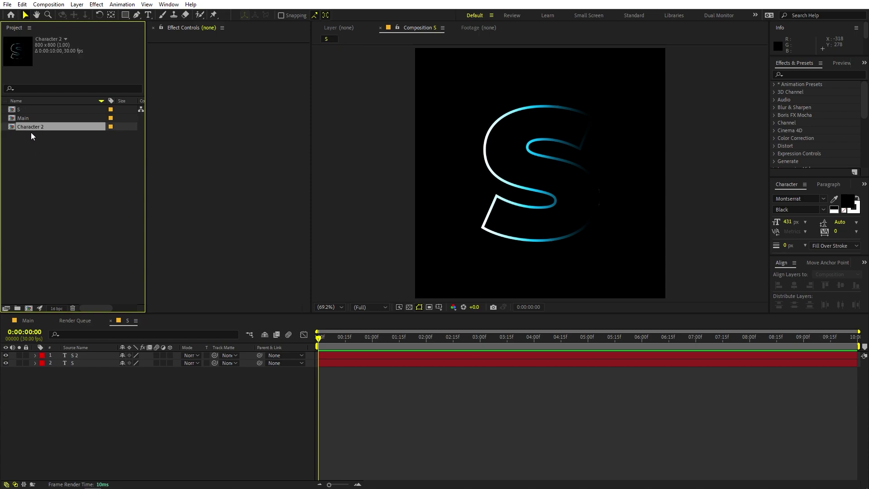
key(Return)
text(H)
click(28, 170)
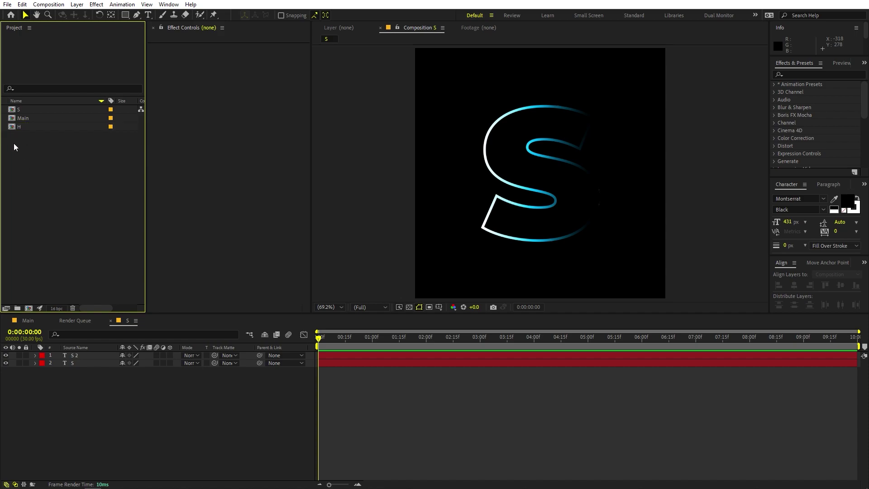
Step: Open the H composition and replace the letter in both text layers with H
double_click(14, 128)
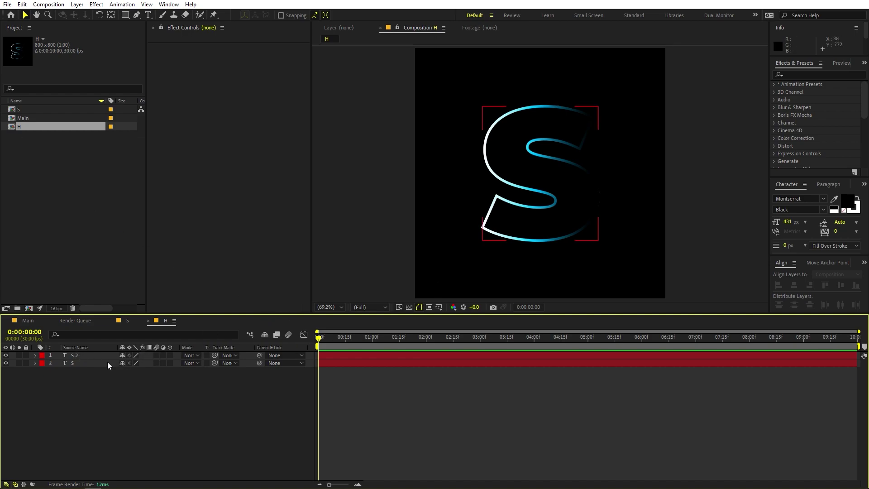
double_click(88, 357)
text(H)
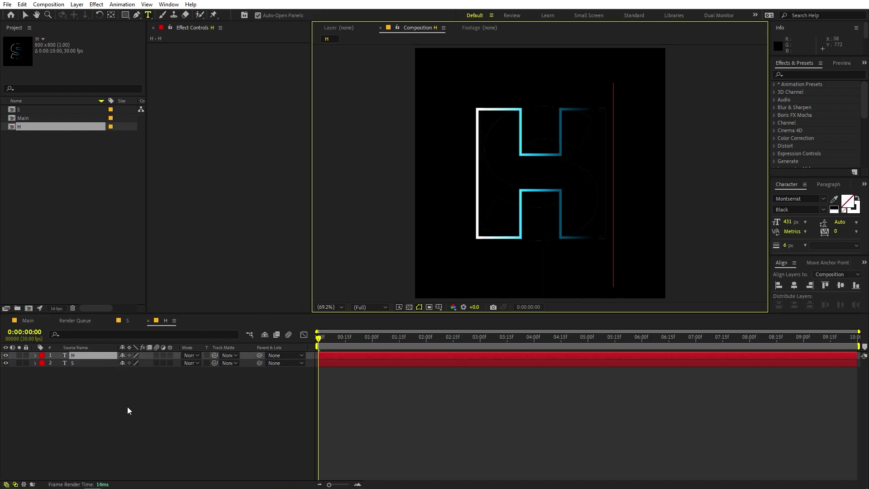
click(123, 399)
double_click(91, 363)
text(H 2)
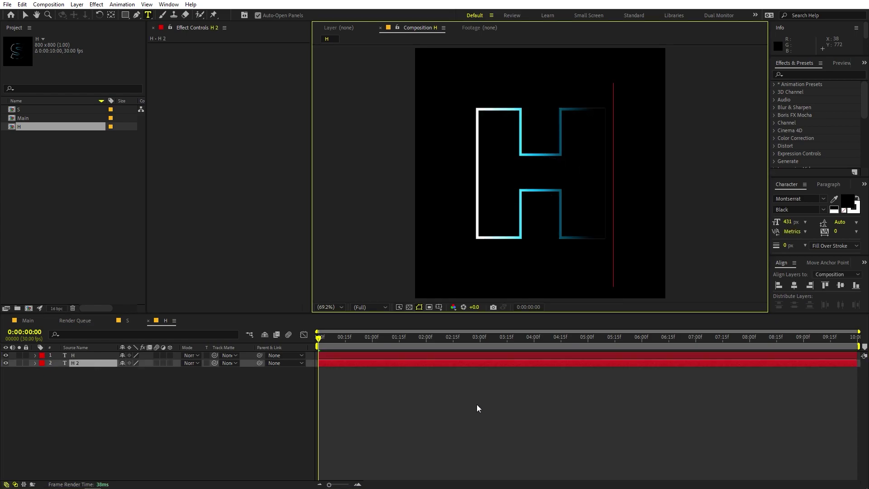
click(461, 405)
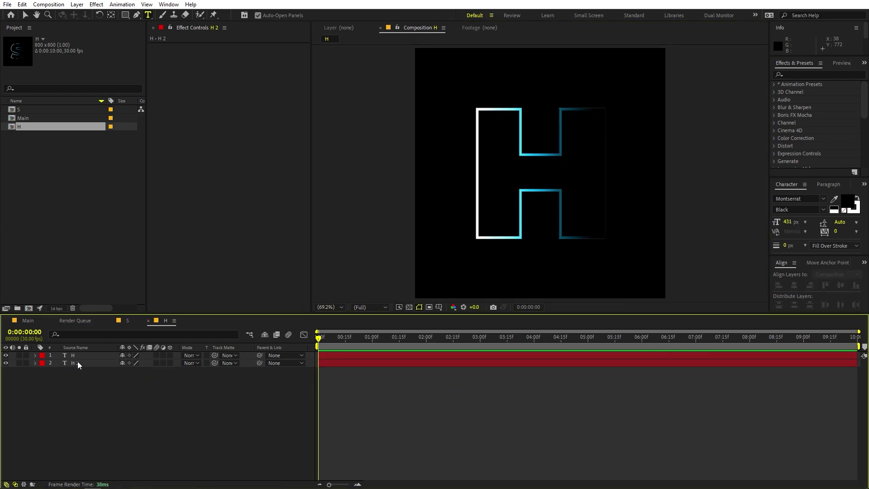
Step: Check the H composition with the transparency grid toggled and inspect the upper layer's text
click(409, 307)
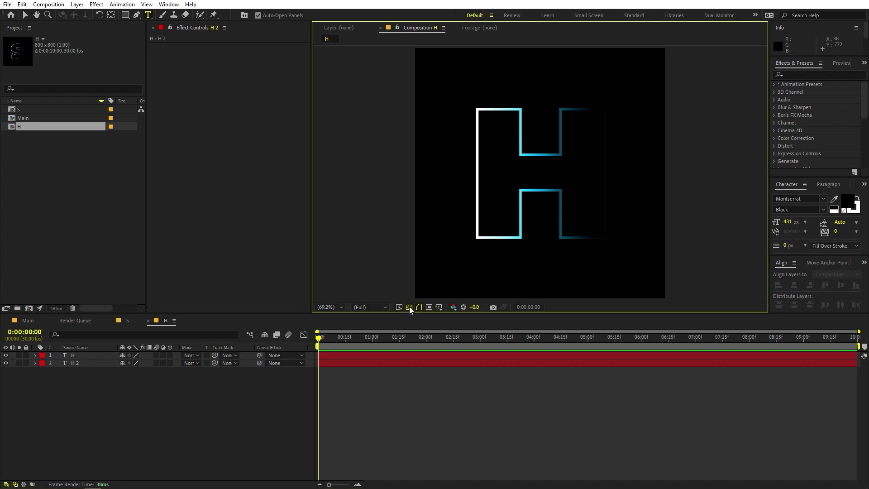
click(409, 307)
click(148, 410)
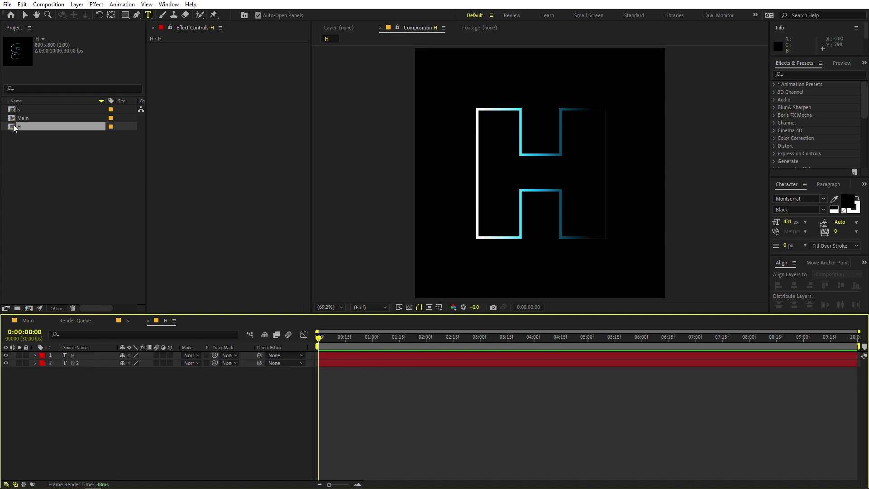
click(74, 357)
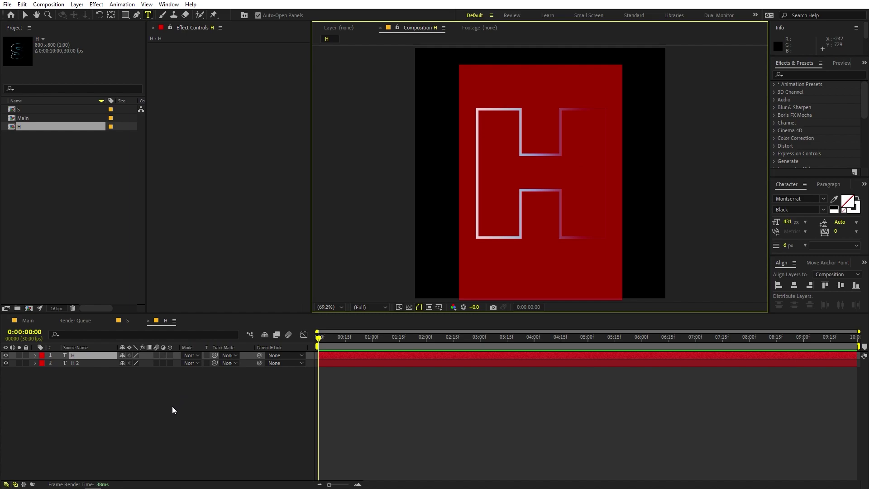
click(161, 416)
click(58, 209)
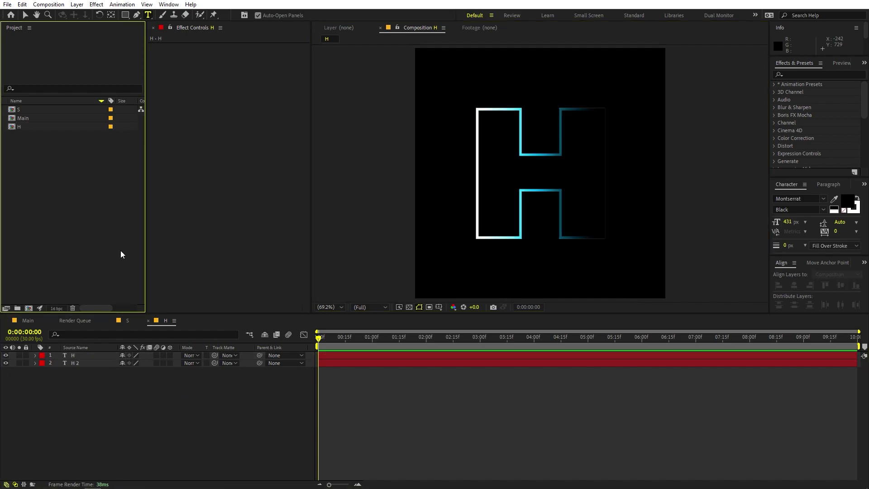
Step: Add the expression thisComp.name to the Source Text of the upper H text layer
click(78, 356)
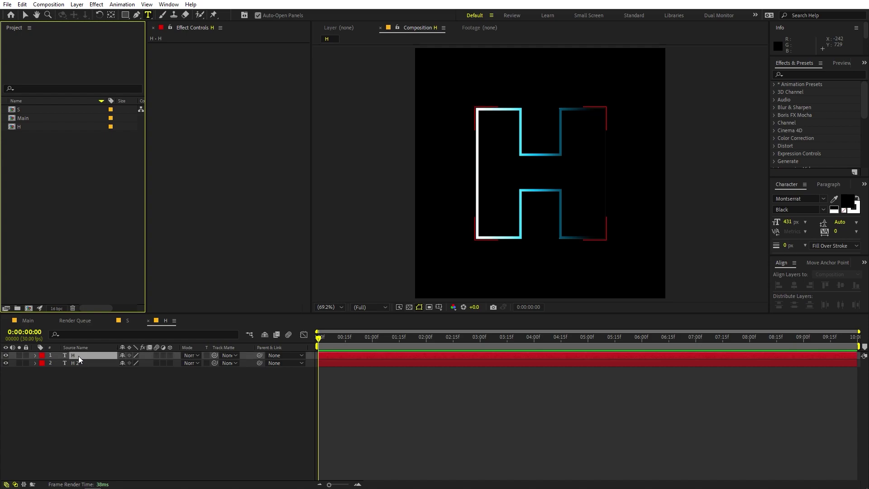
click(35, 355)
click(42, 379)
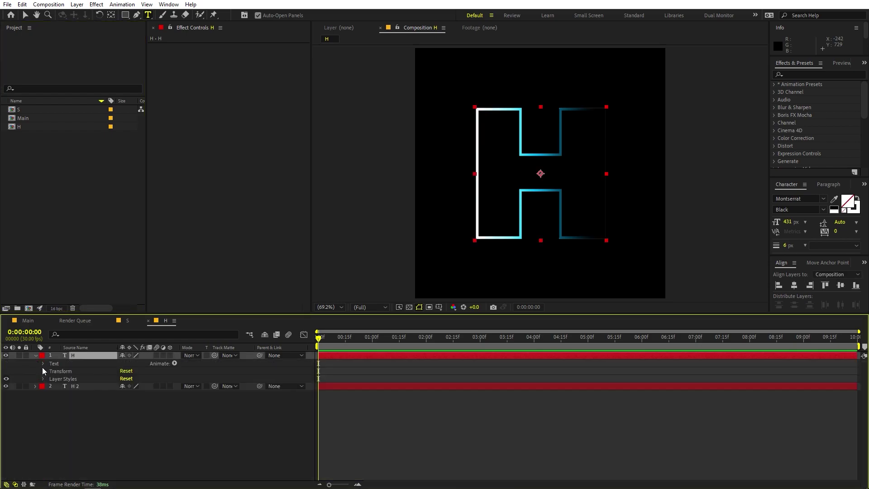
click(42, 365)
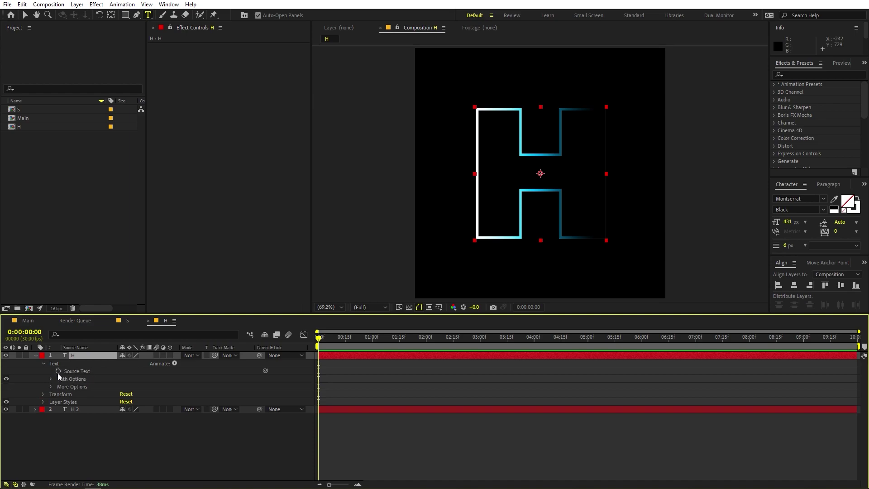
alt+click(58, 371)
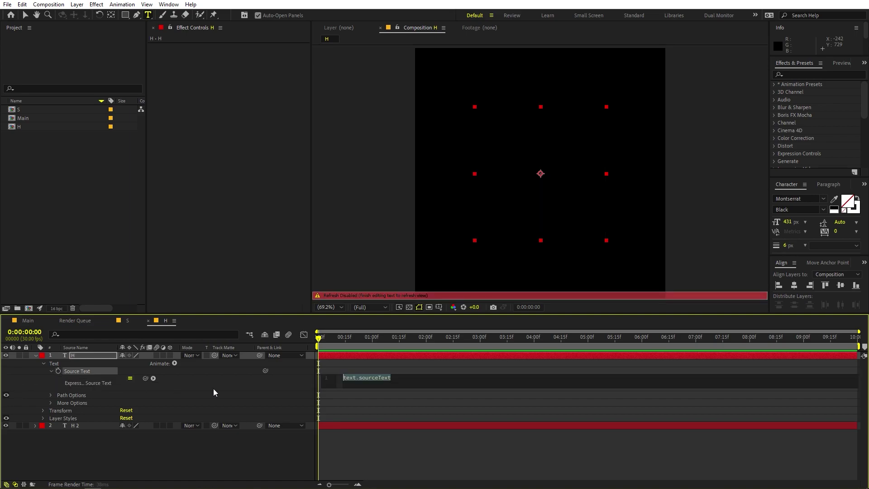
text(th)
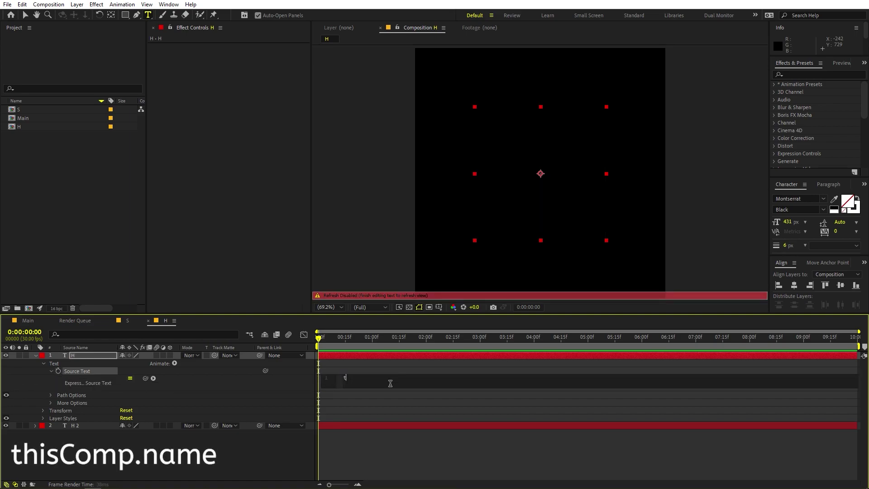
text(is)
click(390, 394)
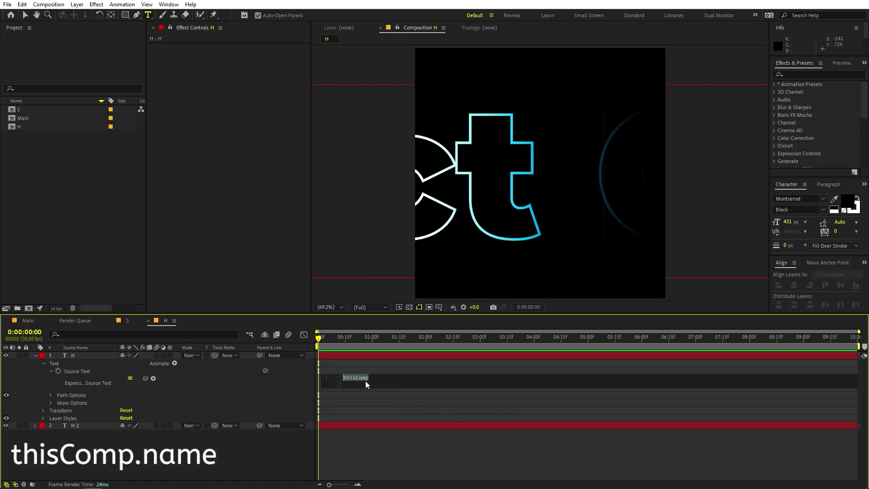
text(.name)
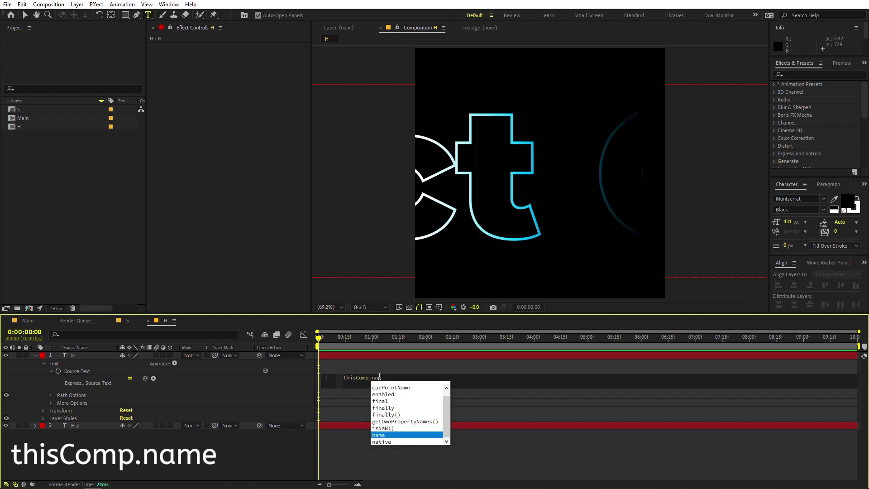
click(388, 430)
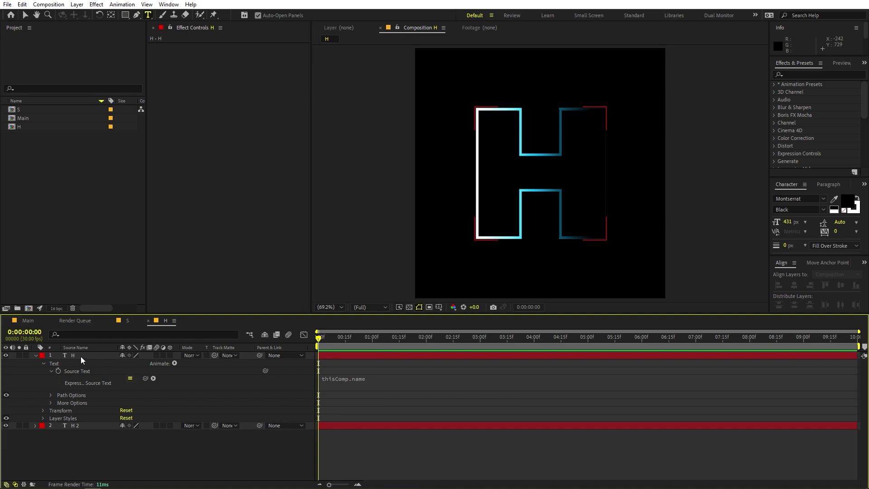
Step: Test the linked text by renaming the H composition to A
click(54, 252)
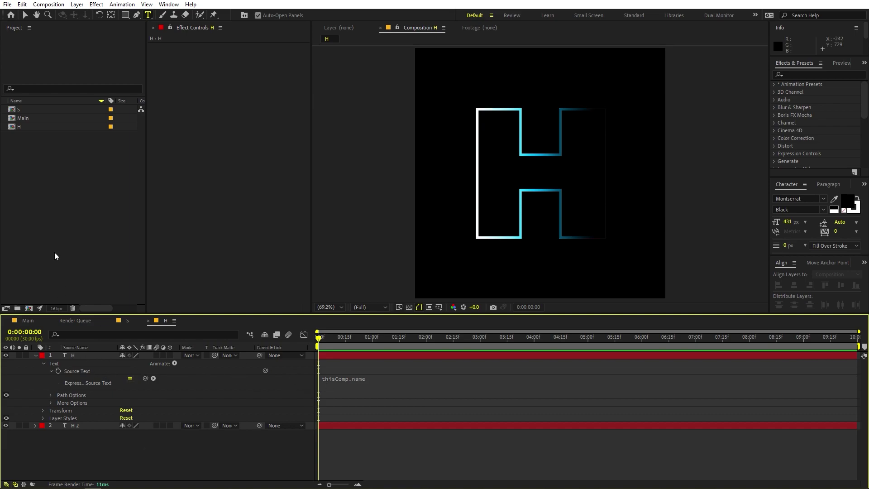
click(24, 126)
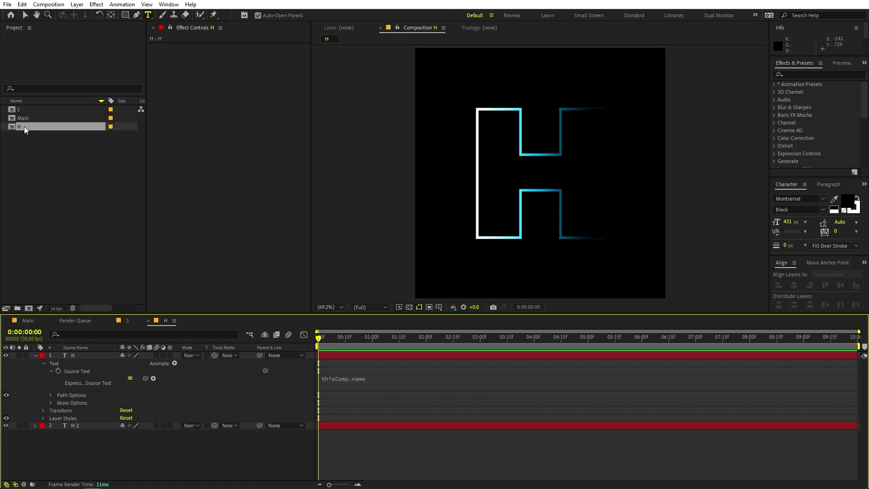
key(Return)
text(A)
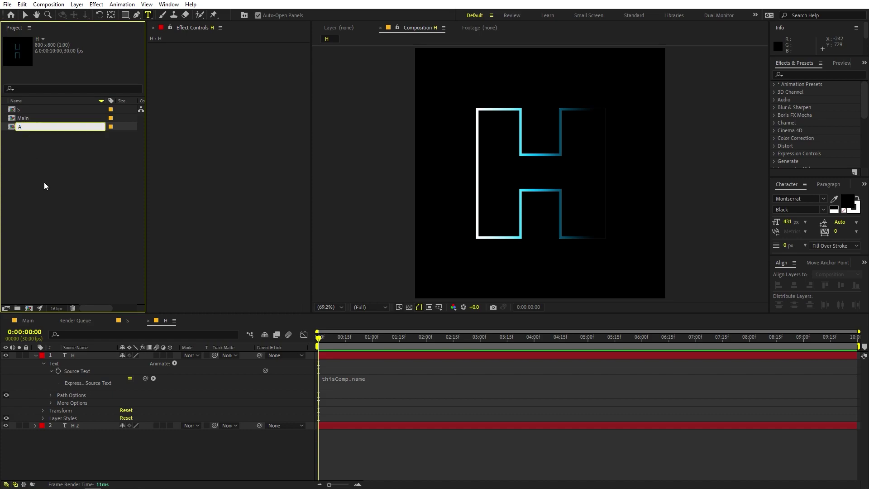
key(Return)
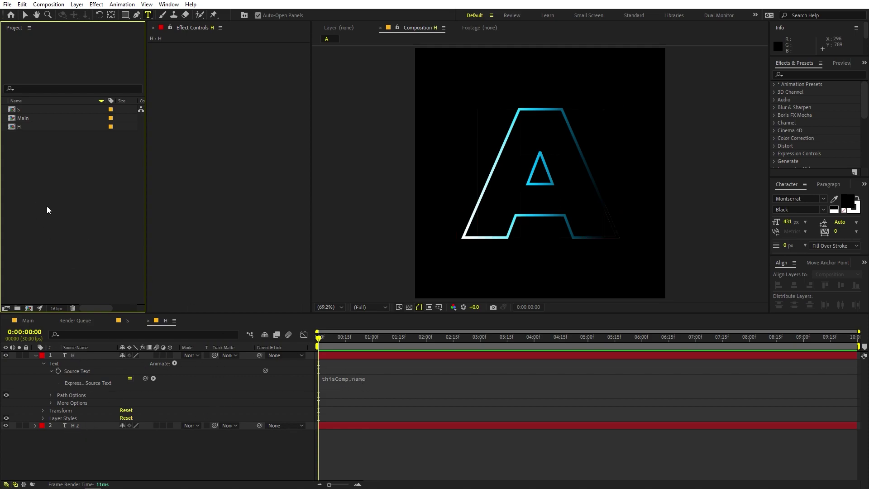
Step: Copy the thisComp.name expression into the Source Text of the H 2 layer and collapse both layers' properties
click(360, 387)
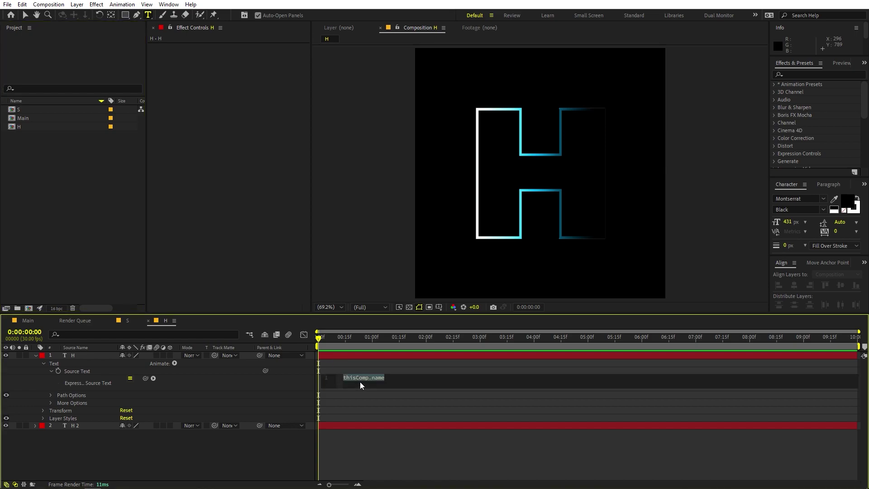
click(365, 365)
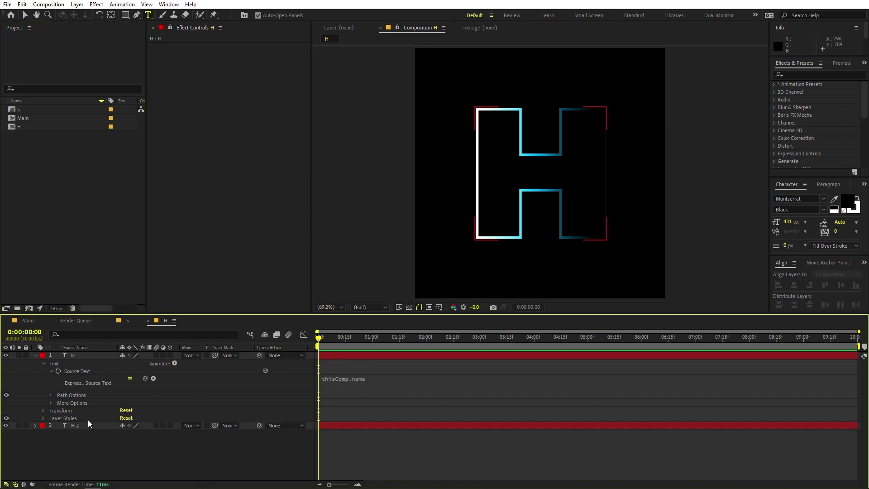
click(61, 426)
click(35, 425)
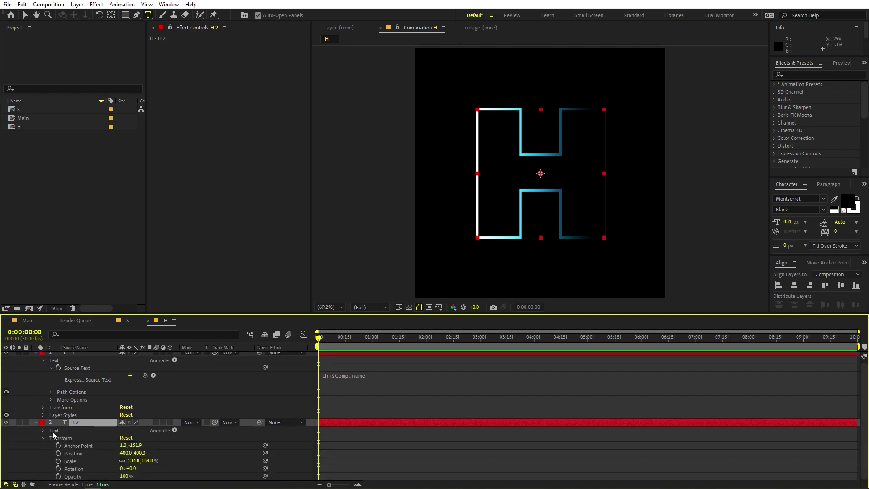
click(44, 437)
click(43, 433)
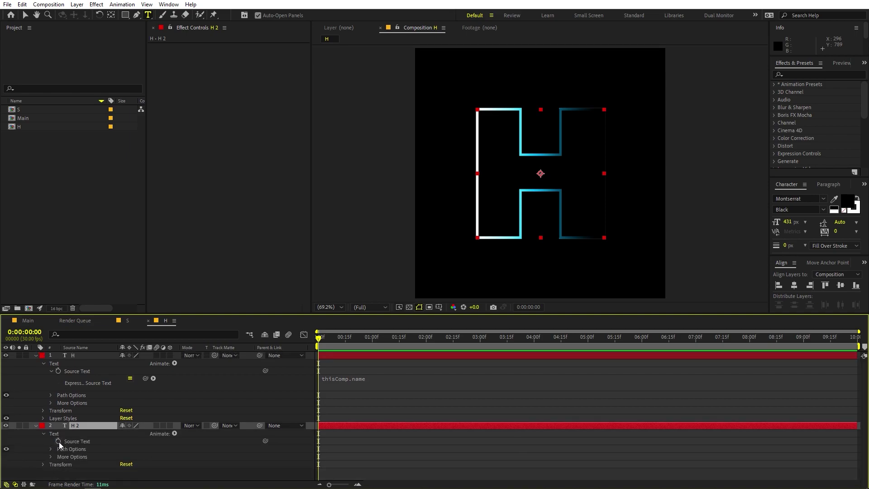
alt+click(59, 441)
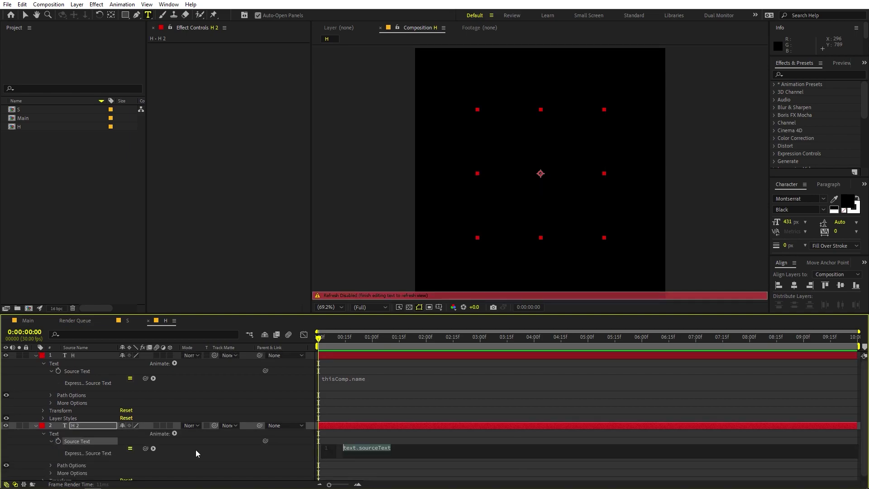
click(368, 436)
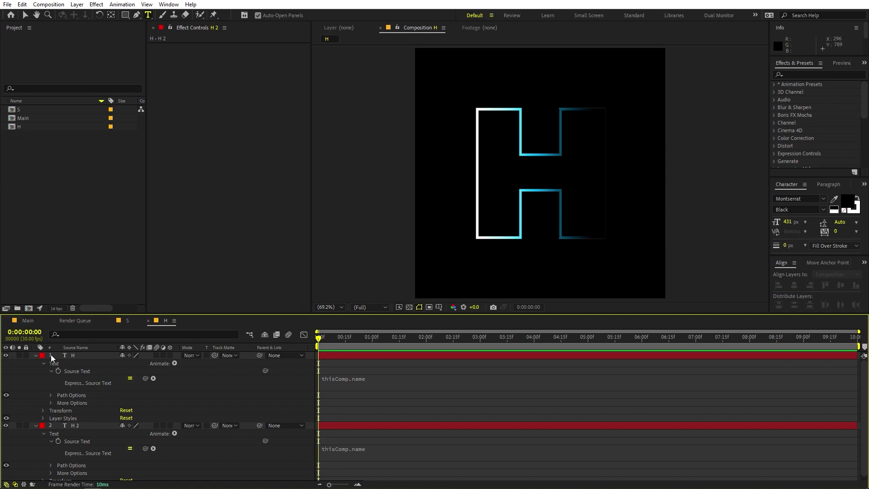
click(36, 355)
click(35, 363)
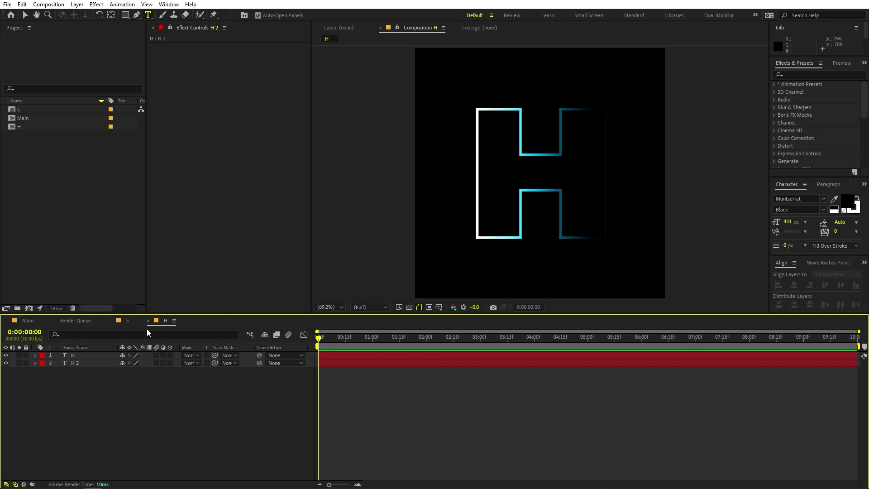
Step: Duplicate the H composition, name the copy A, and open it
click(21, 128)
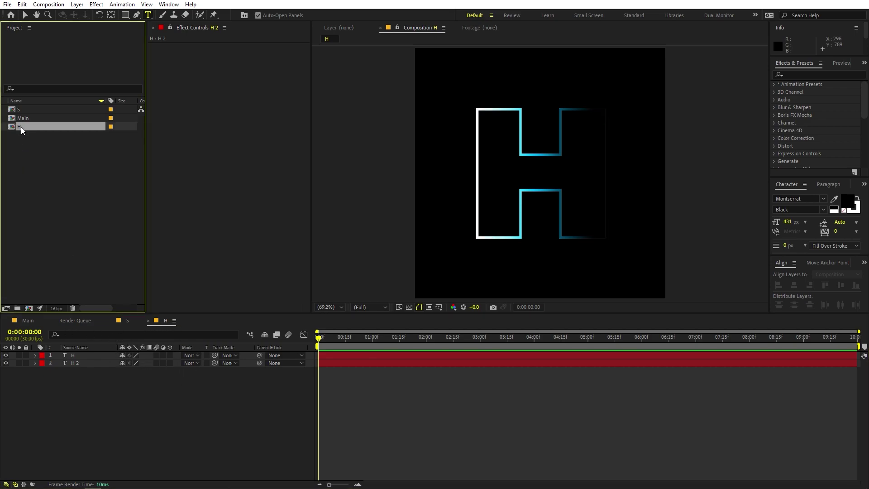
key(ctrl+d)
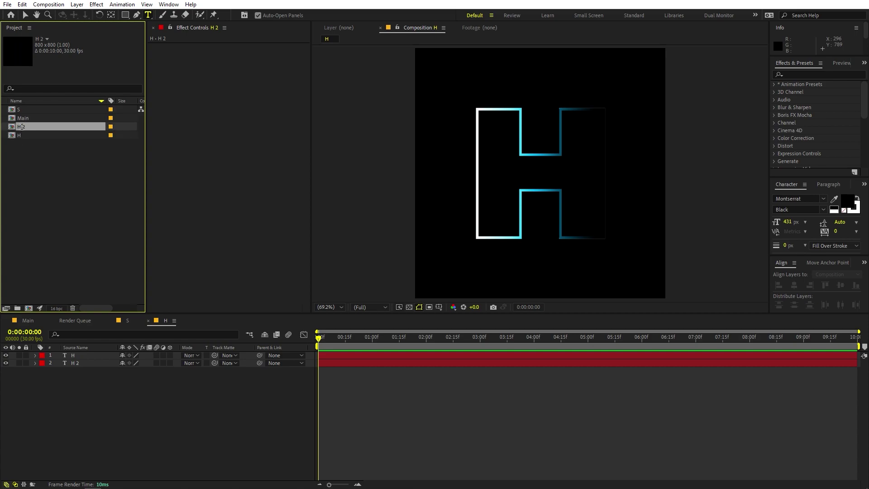
key(Return)
text(A)
click(36, 217)
double_click(24, 135)
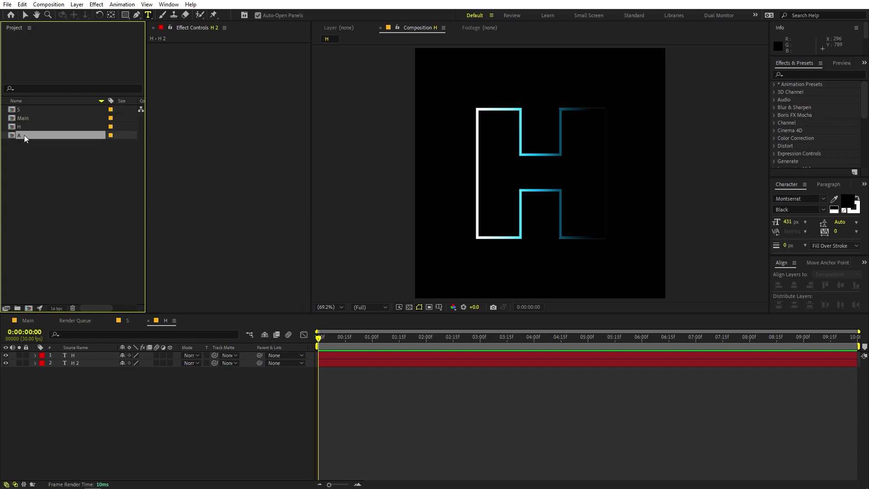
click(386, 338)
drag(423, 339, 131, 286)
Step: Return to the Main composition, duplicate the A composition and name the copy D
click(21, 321)
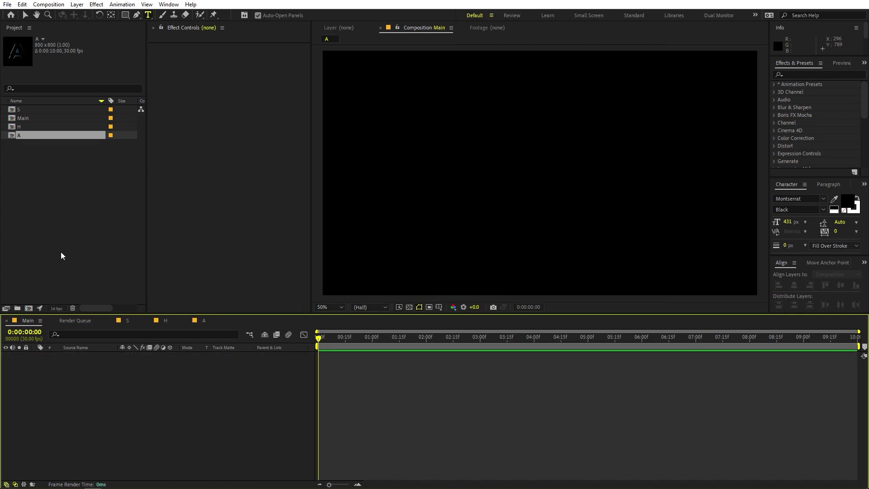
click(50, 276)
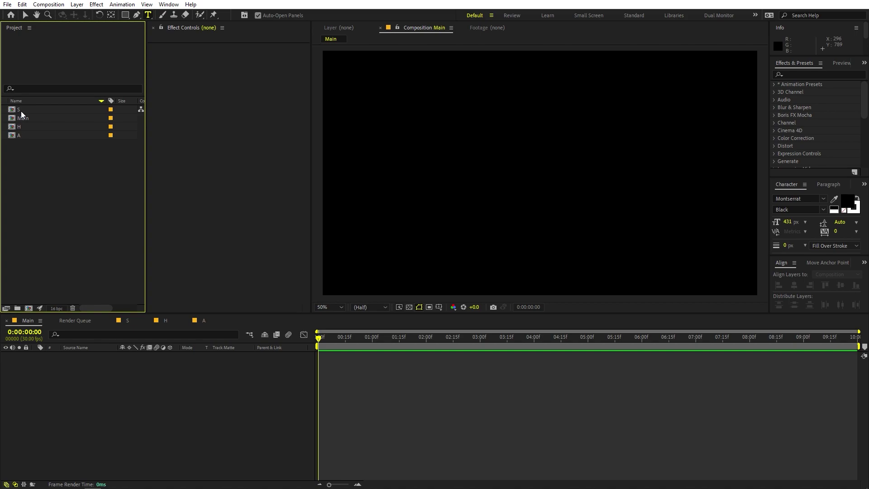
click(21, 135)
key(ctrl+d)
key(Return)
text(D)
click(35, 186)
Step: Duplicate the D composition and name the copy O
click(20, 134)
key(ctrl+d)
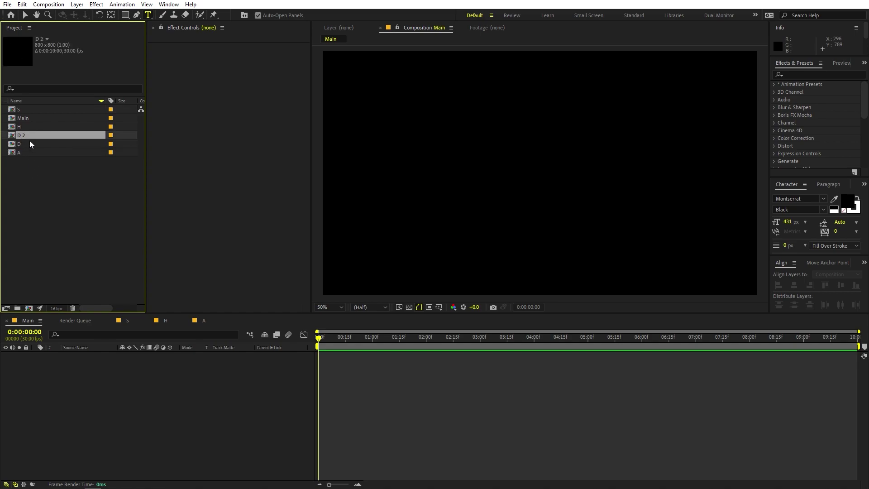
key(Return)
text(O)
key(Return)
Step: Duplicate the A composition and name the copy W
click(23, 153)
key(ctrl+d)
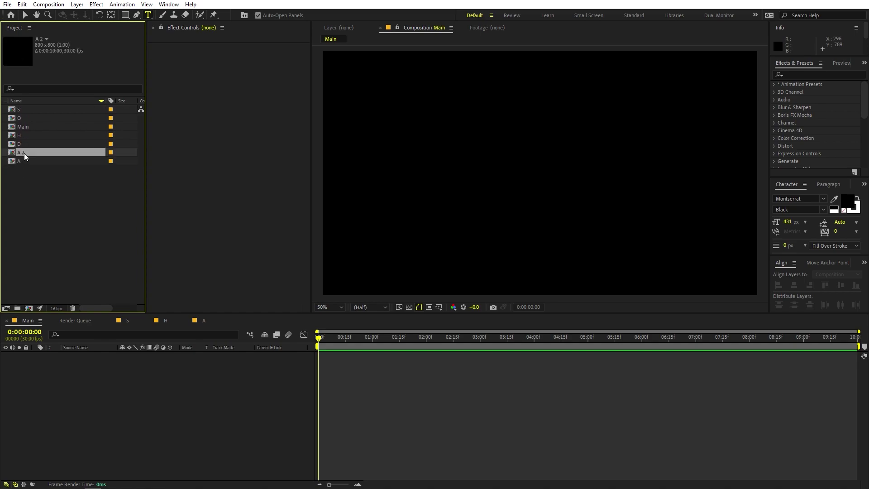
key(Return)
text(W)
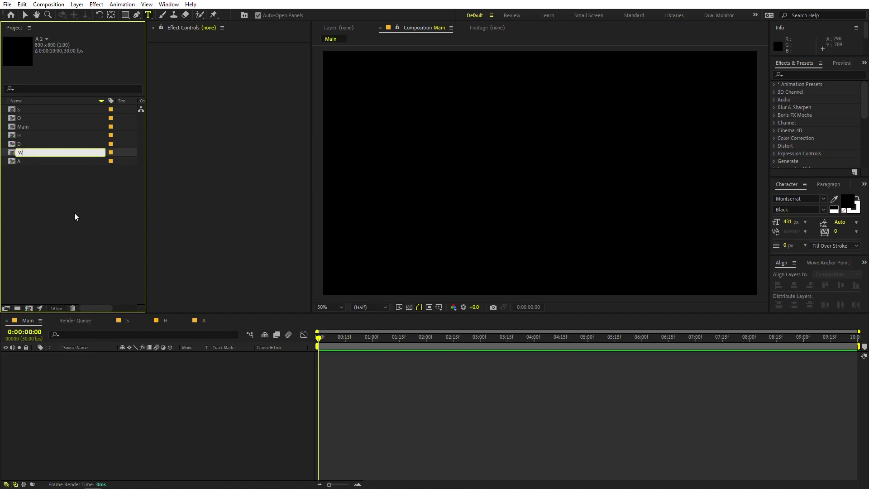
key(Return)
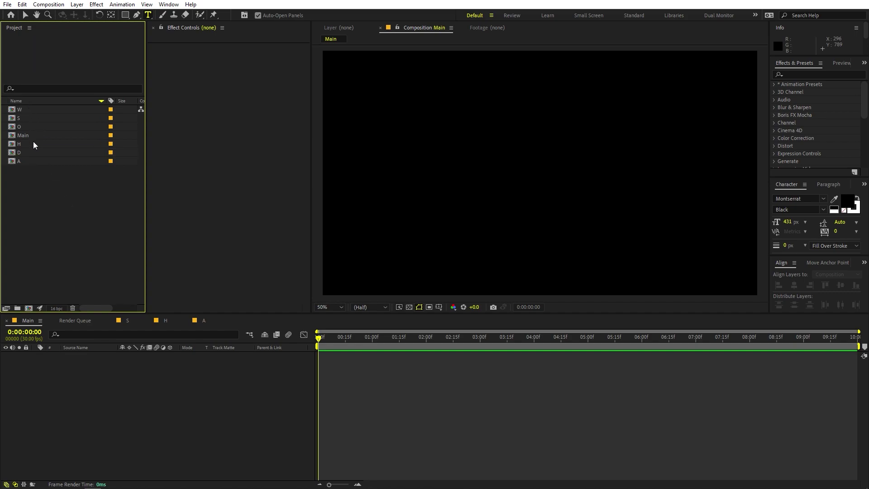
Step: Close the S, H and A composition timelines so that only Main stays open
click(26, 319)
click(109, 321)
click(110, 320)
click(110, 320)
click(104, 228)
Step: Add the S, H and A compositions to Main as layers, stacking each one above the previous
drag(23, 120, 56, 401)
click(21, 143)
drag(21, 143, 64, 354)
key(Down)
key(Down)
key(ctrl+slash)
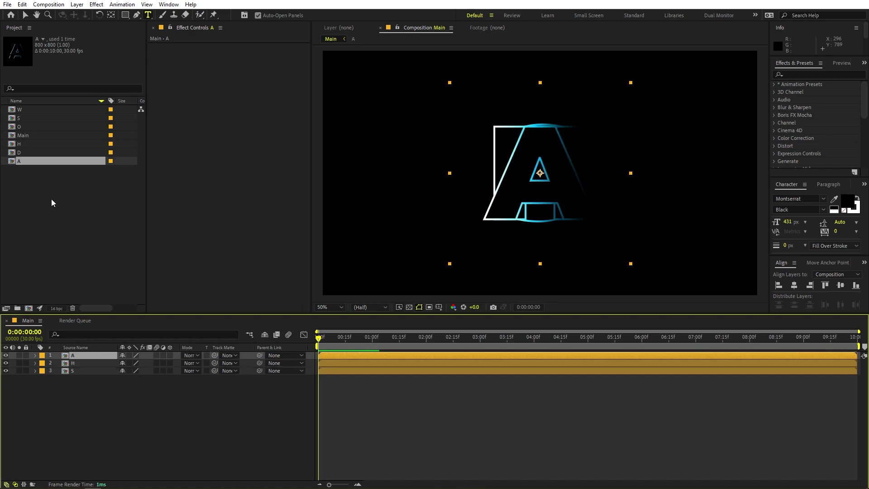
Step: Add the D, O and W compositions to Main in that order, with W as the uppermost layer
click(25, 152)
key(ctrl+slash)
click(23, 127)
key(ctrl+slash)
drag(26, 109, 67, 356)
click(458, 439)
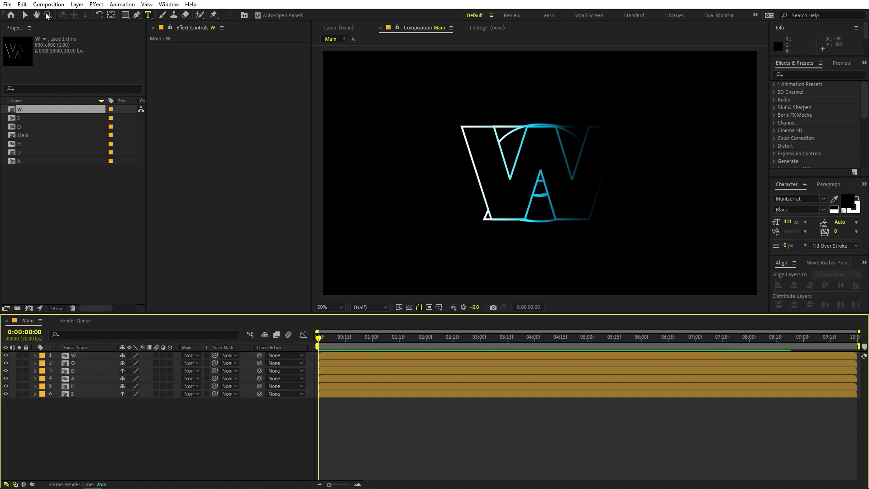
Step: Move the H, A, D, O and W layers together to the frame's right side, and shift the S layer toward its left
click(24, 15)
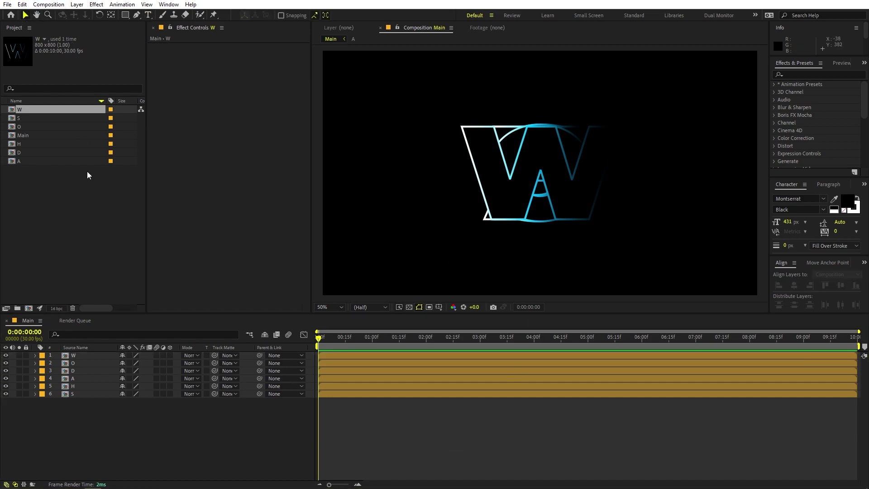
click(80, 387)
shift+click(73, 356)
drag(505, 178, 708, 185)
drag(452, 82, 390, 201)
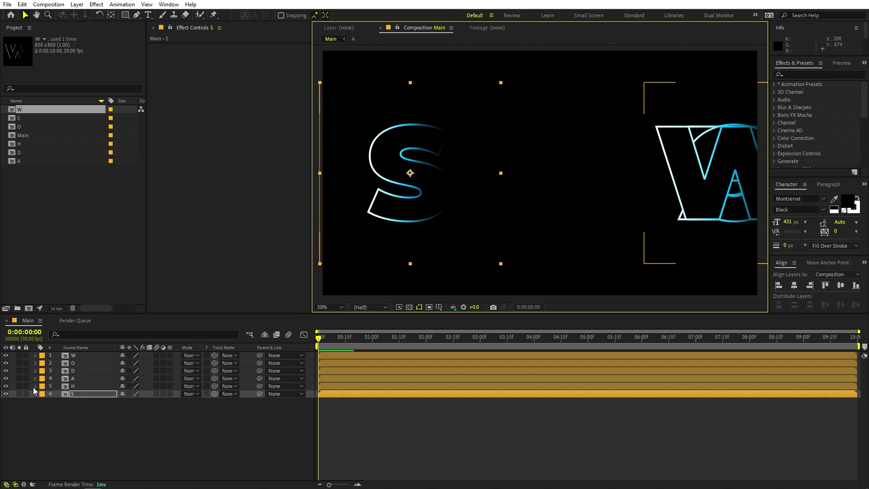
Step: Place the H, A and D layers one after another beside the S, slightly overlapping, to spell SHAD
click(73, 386)
drag(659, 204, 410, 209)
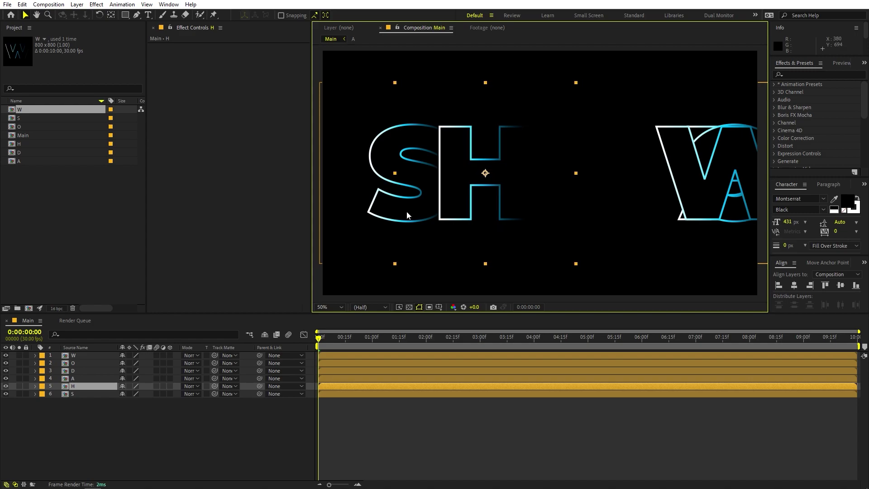
click(672, 217)
drag(621, 223, 499, 225)
click(689, 204)
drag(684, 233, 596, 234)
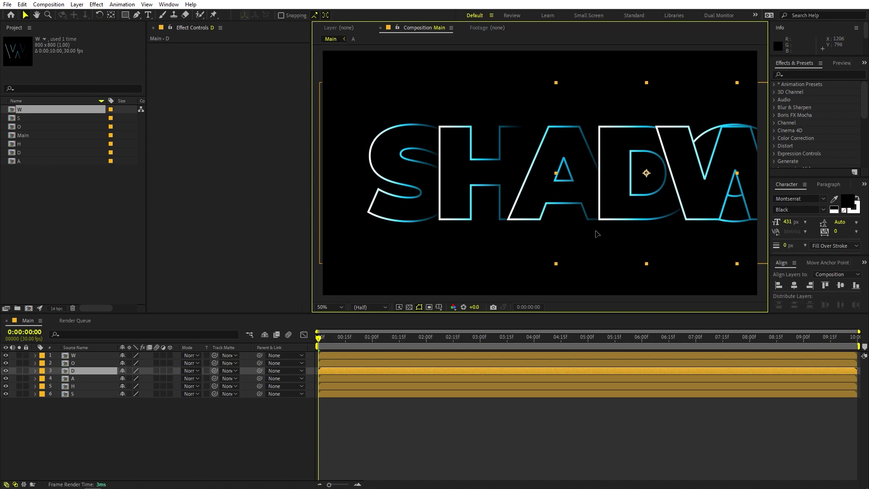
key(comma)
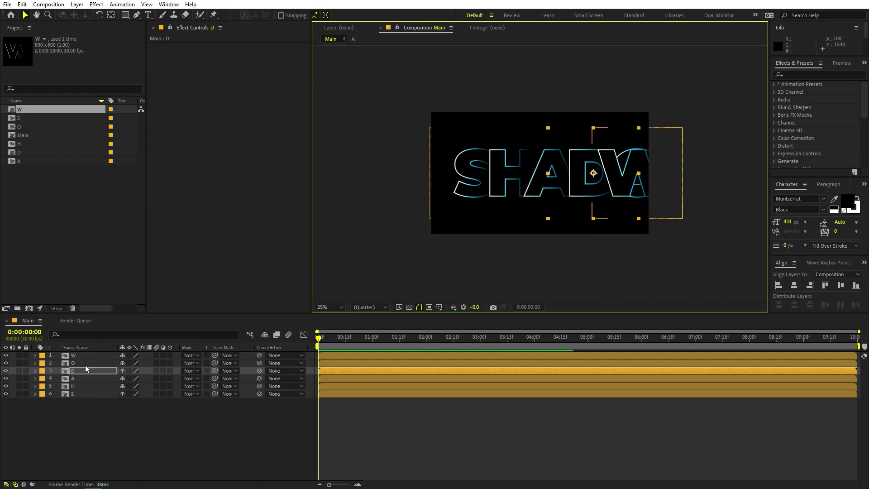
Step: Place the O and W layers after the D to complete SHADOW, and shift all six letter layers left together
click(85, 364)
drag(616, 207, 682, 201)
click(77, 356)
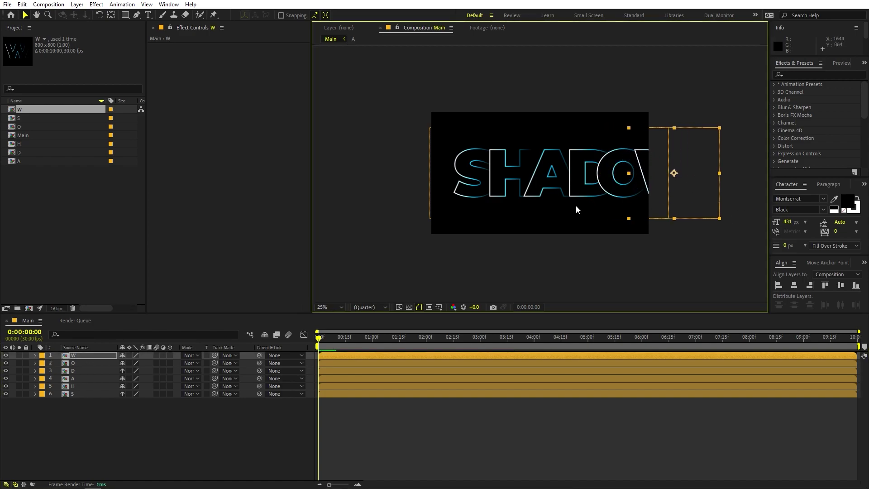
shift+click(79, 393)
drag(581, 182, 560, 193)
key(period)
key(period)
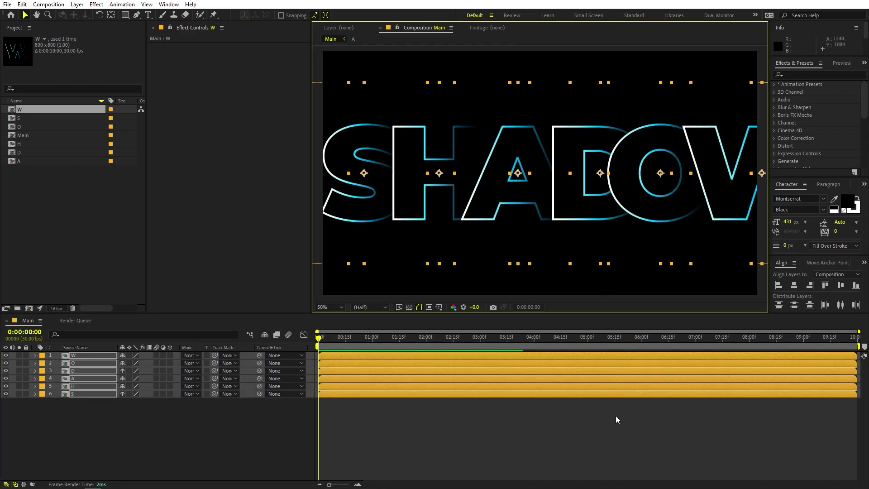
Step: Nudge the O layer slightly right to even out its spacing between the D and W
click(618, 414)
click(664, 173)
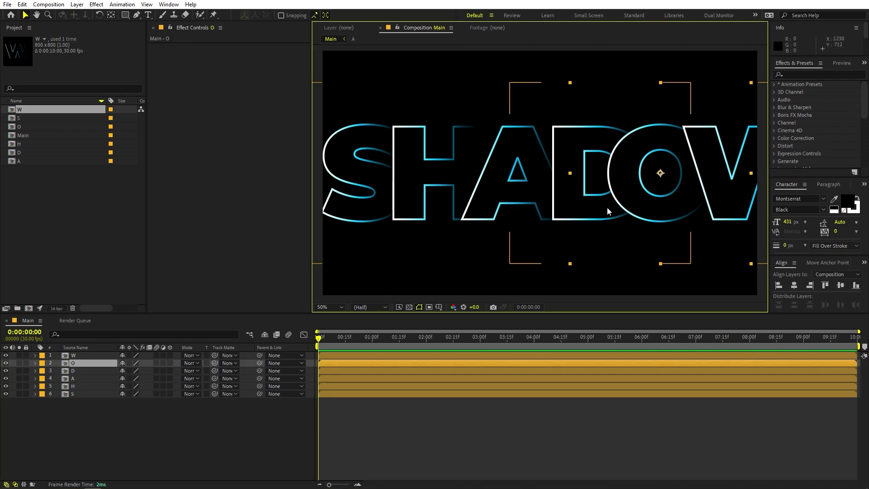
drag(626, 192, 632, 192)
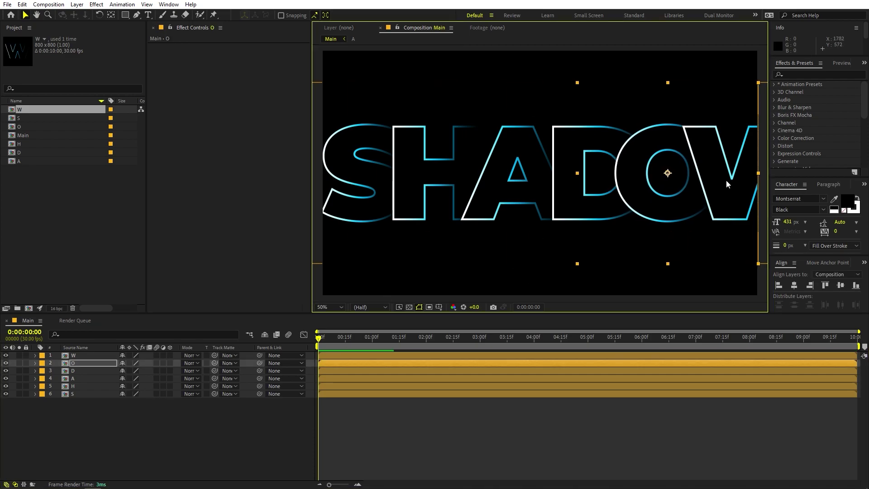
key(comma)
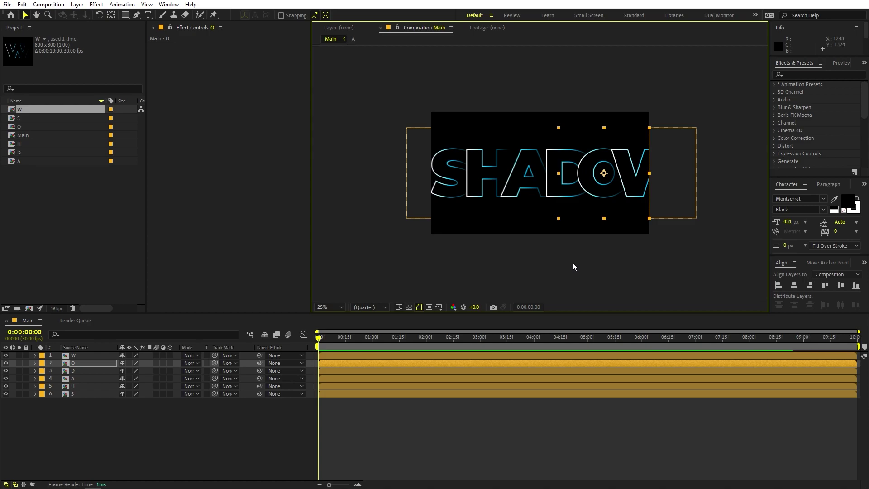
click(573, 263)
key(period)
key(period)
Step: Add a null object to Main and parent all six letter layers to it
right_click(83, 426)
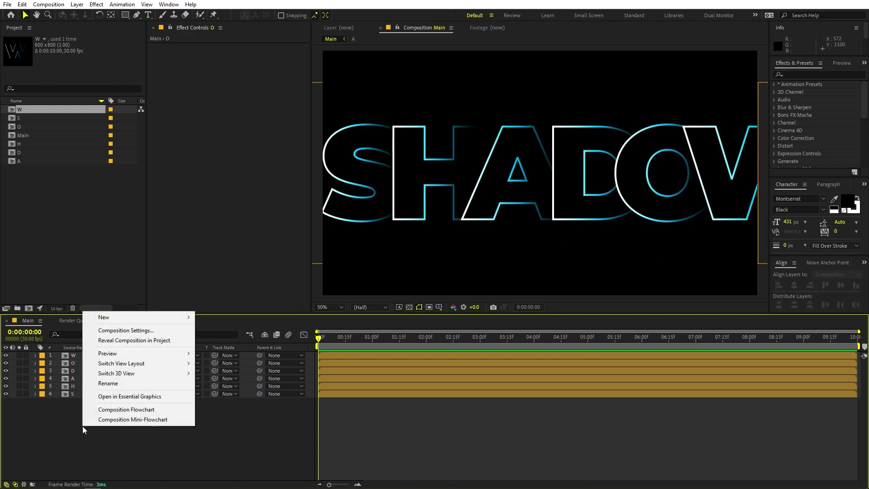
mouse_move(133, 318)
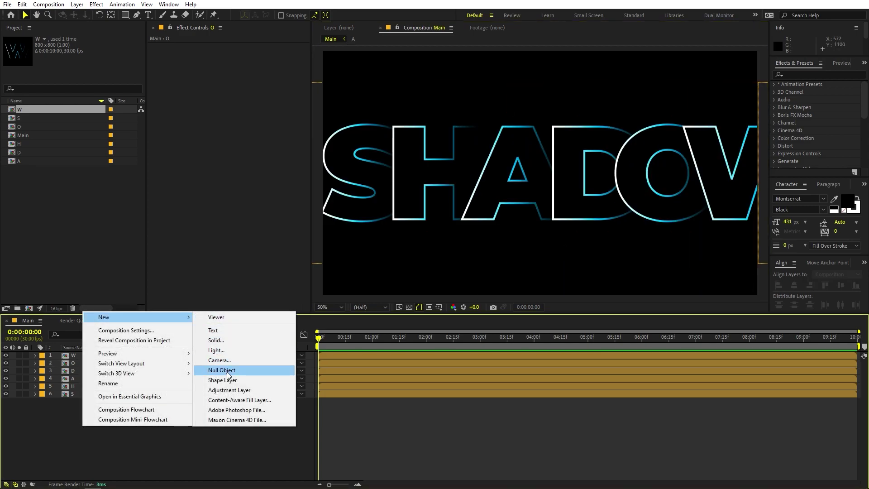
click(227, 371)
click(88, 363)
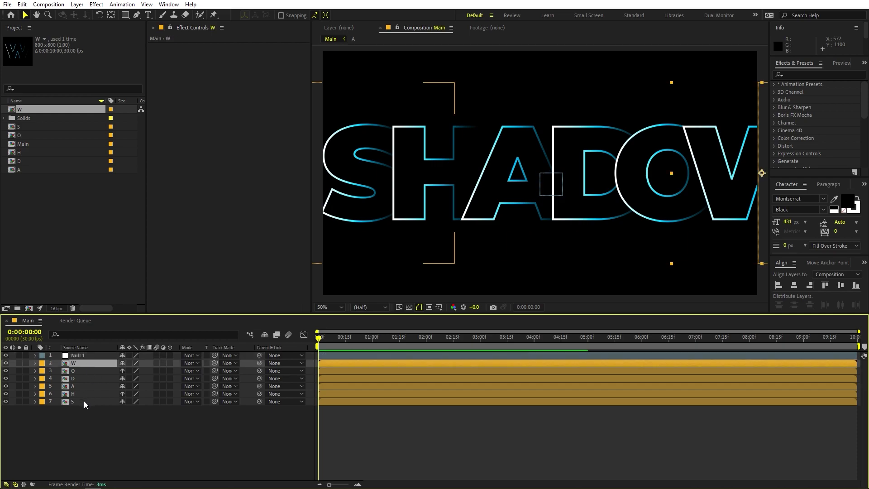
shift+click(83, 402)
drag(259, 362, 4, 395)
Step: Scale the null object to 64.4% so the whole word fits within the frame
click(100, 356)
key(s)
click(340, 308)
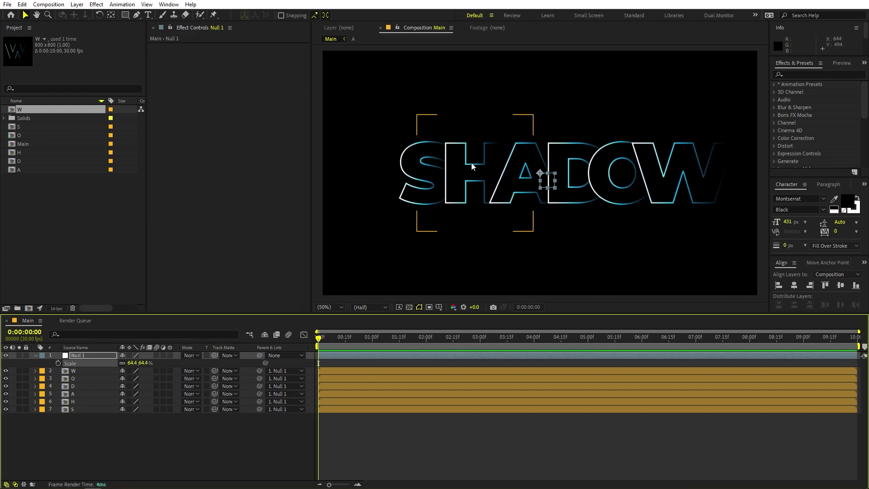
Step: Shift all six letter layers left together so the word SHADOW sits centred in the frame
click(83, 371)
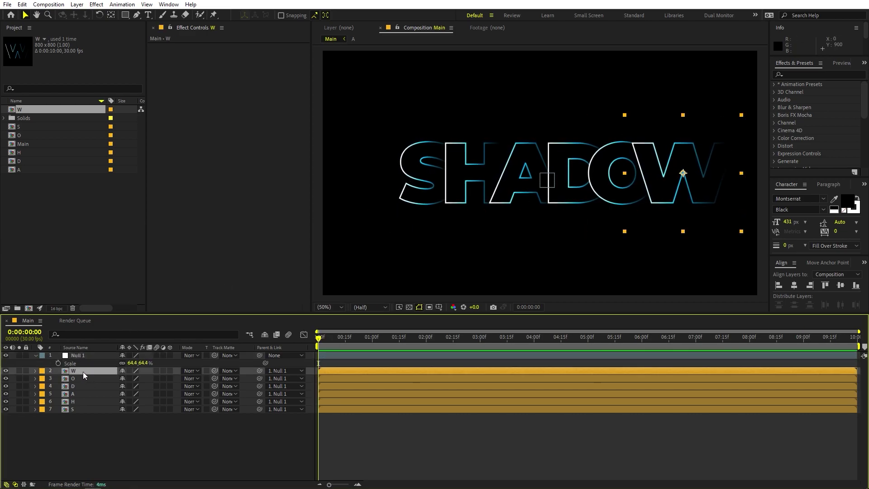
shift+click(81, 407)
key(shift+Left)
key(shift+Left)
key(shift+Left)
key(shift+Left)
key(shift+Left)
key(shift+Left)
key(shift+Left)
key(shift+Left)
key(Left)
key(Left)
key(Left)
key(Left)
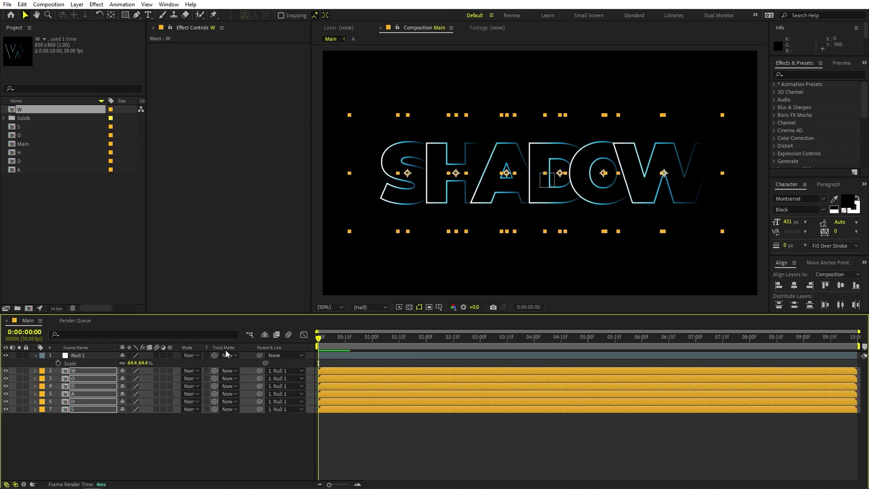
click(541, 410)
click(543, 416)
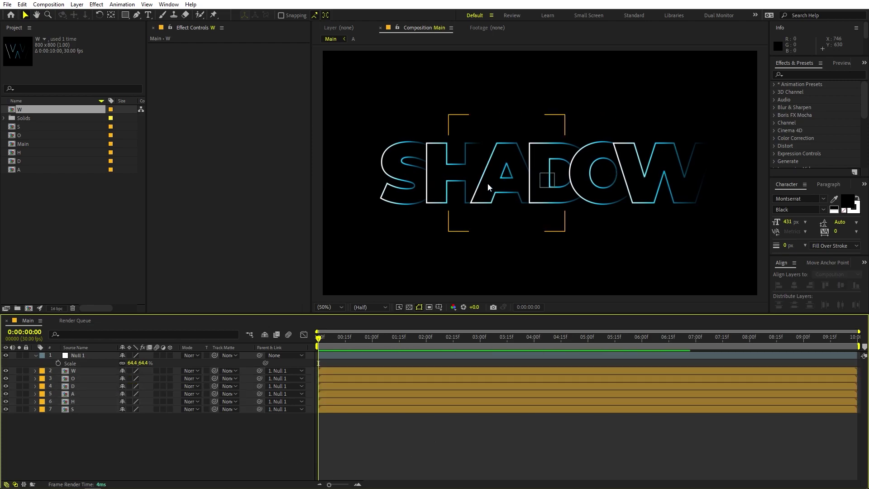
Step: Fine-tune the spacing by nudging the H slightly right and the W slightly left
click(445, 174)
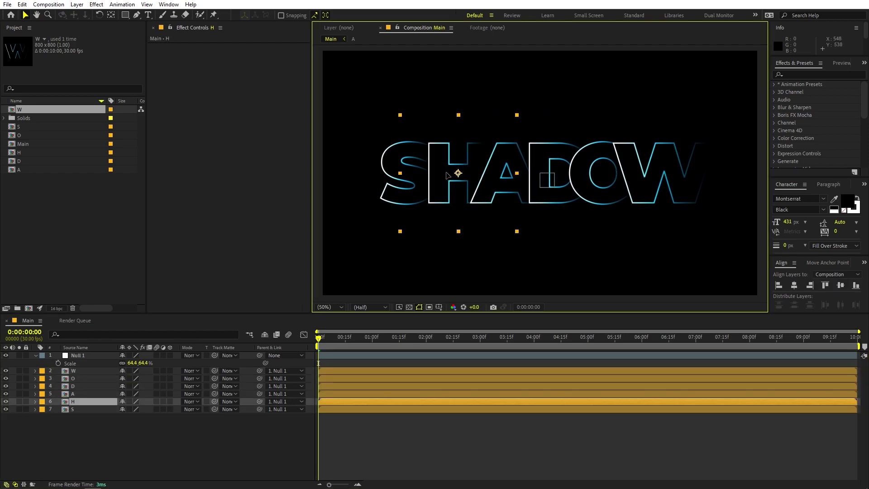
click(674, 177)
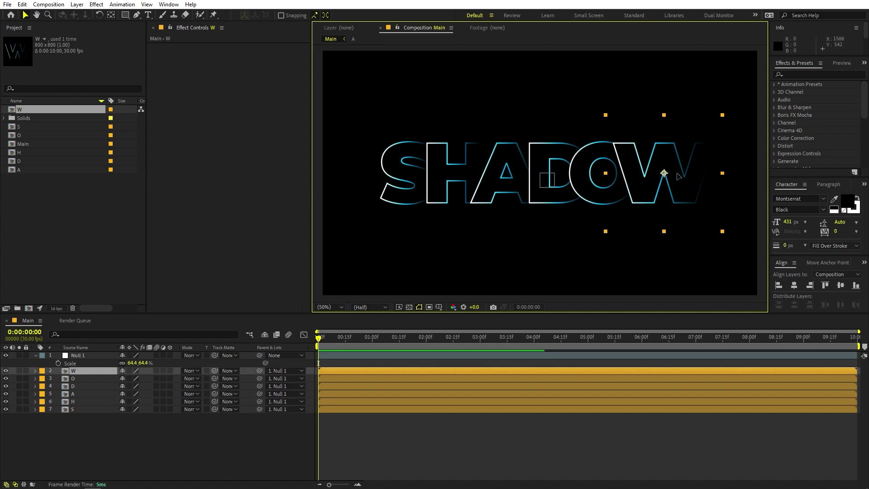
click(564, 474)
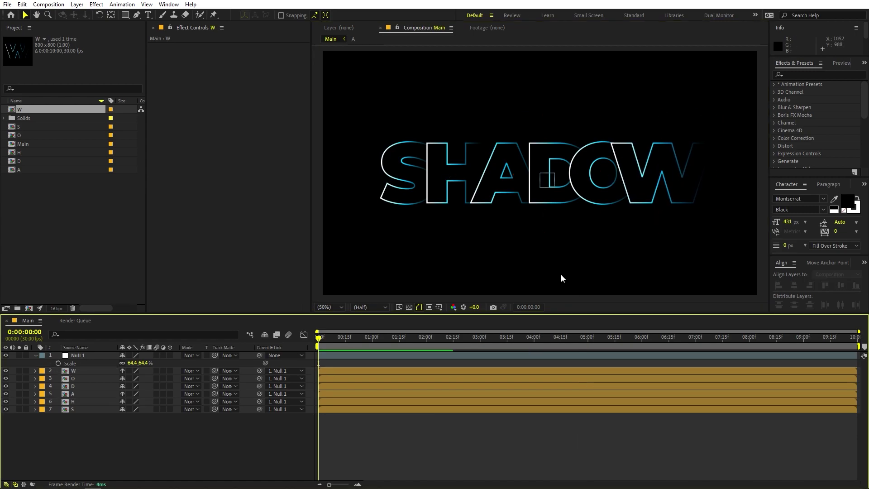
Step: Add Position keyframes to all six letter layers at 0:00:01:15
click(78, 371)
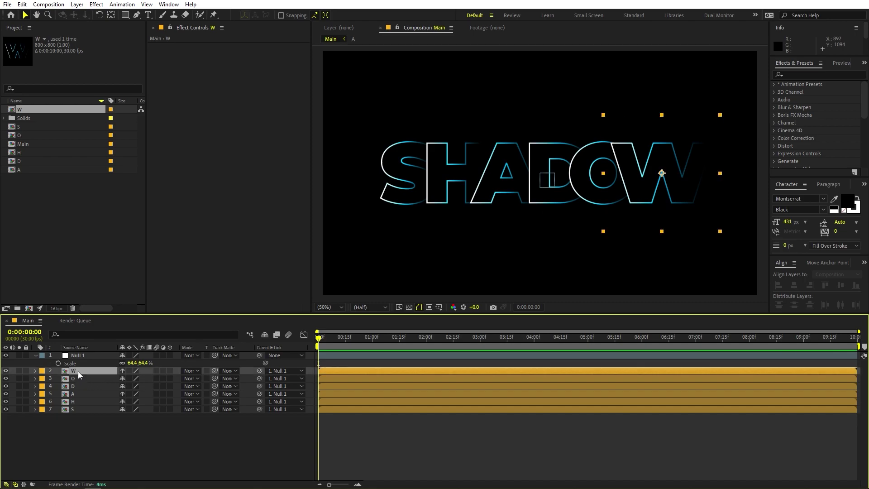
shift+click(77, 409)
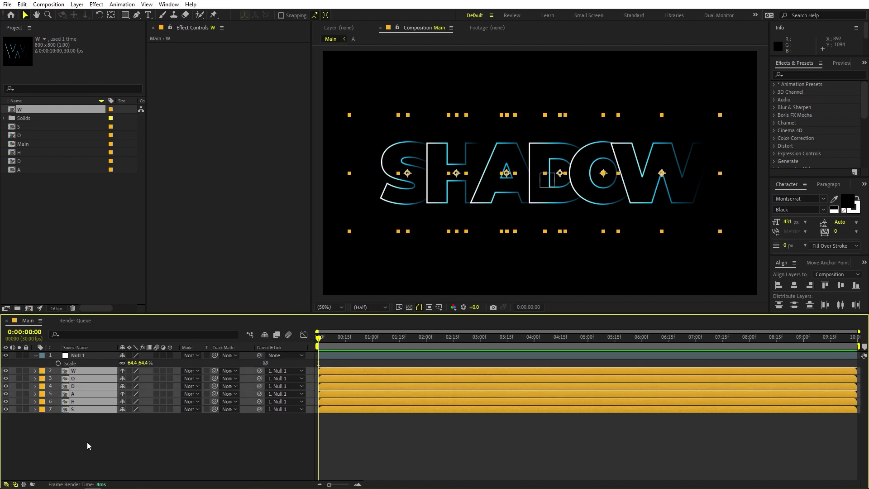
key(p)
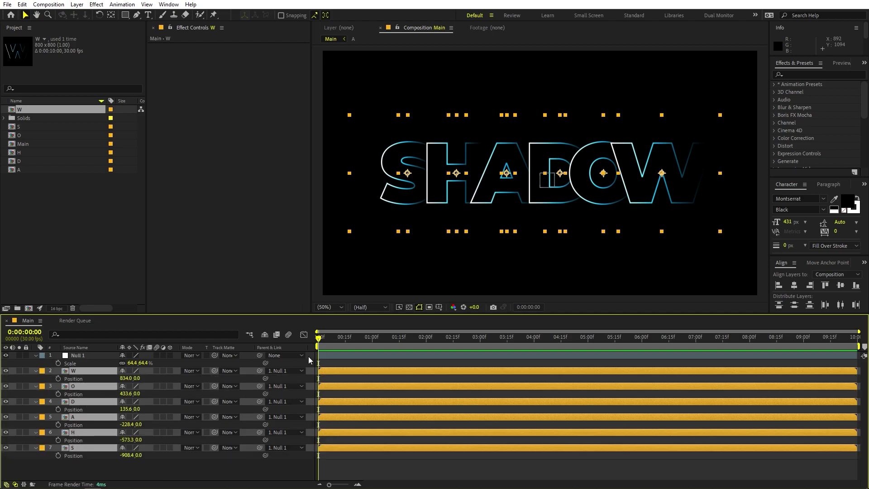
drag(348, 336, 400, 349)
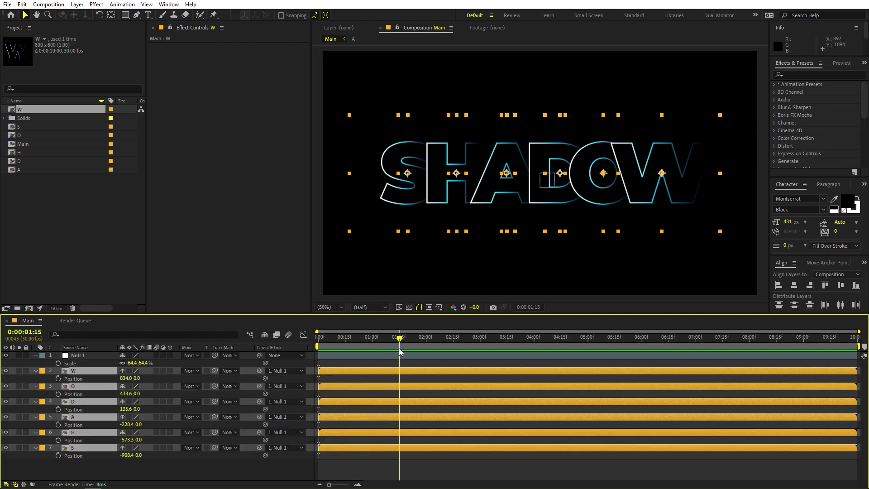
click(58, 379)
Step: At 0:00:00:00, align all six letter layers to the composition's horizontal centre so they start stacked, and check the movement
drag(392, 342, 278, 337)
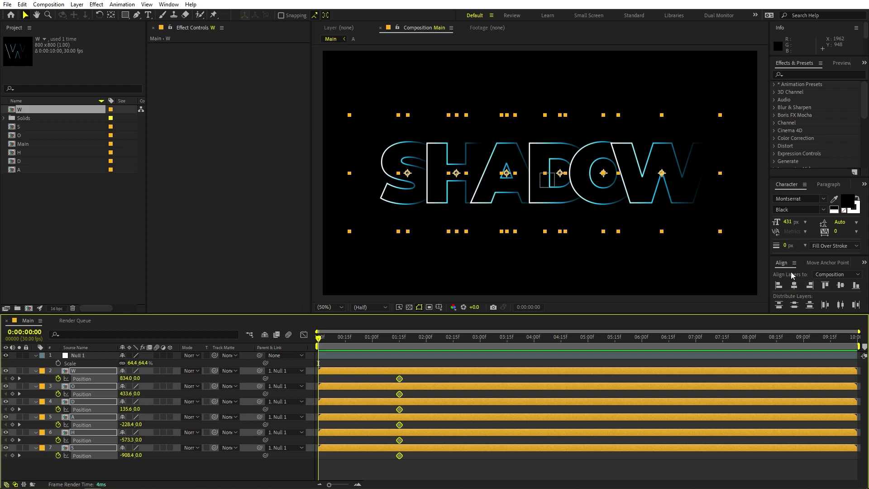
click(833, 275)
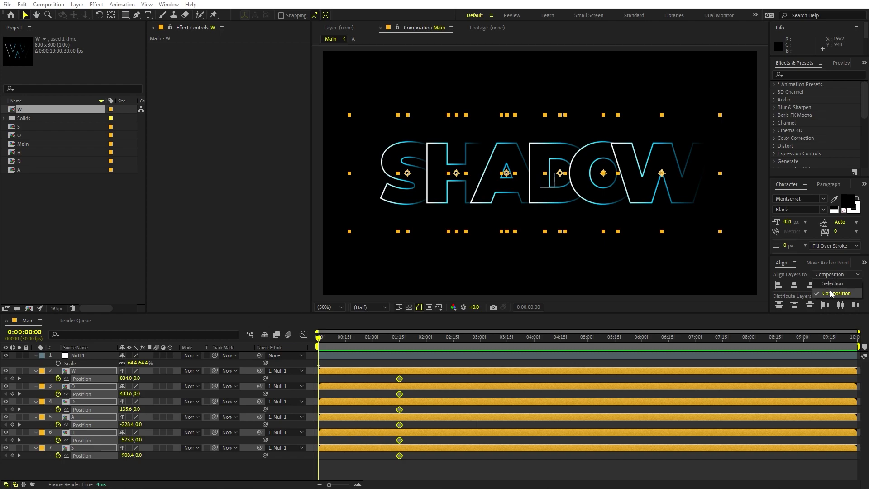
click(802, 279)
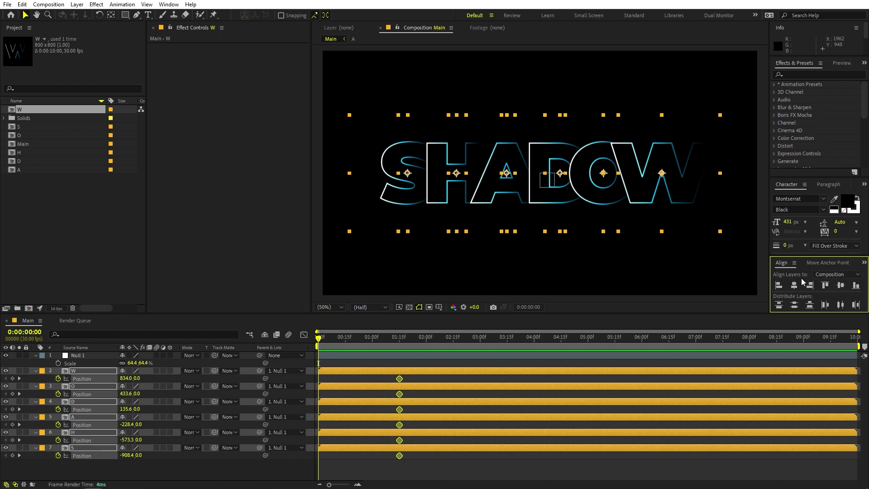
click(795, 286)
click(795, 286)
click(795, 286)
click(795, 286)
click(795, 286)
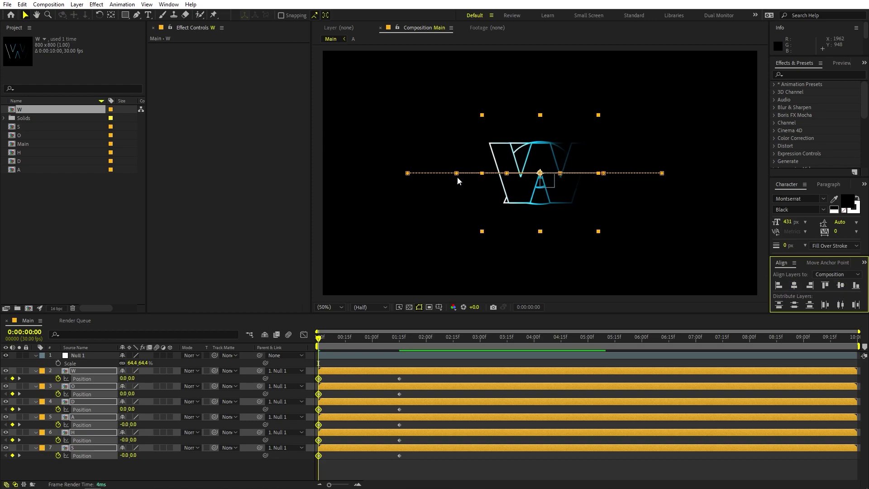
mouse_move(324, 349)
mouse_down()
mouse_move(330, 342)
mouse_move(398, 354)
mouse_move(308, 362)
mouse_move(318, 363)
mouse_up()
click(347, 360)
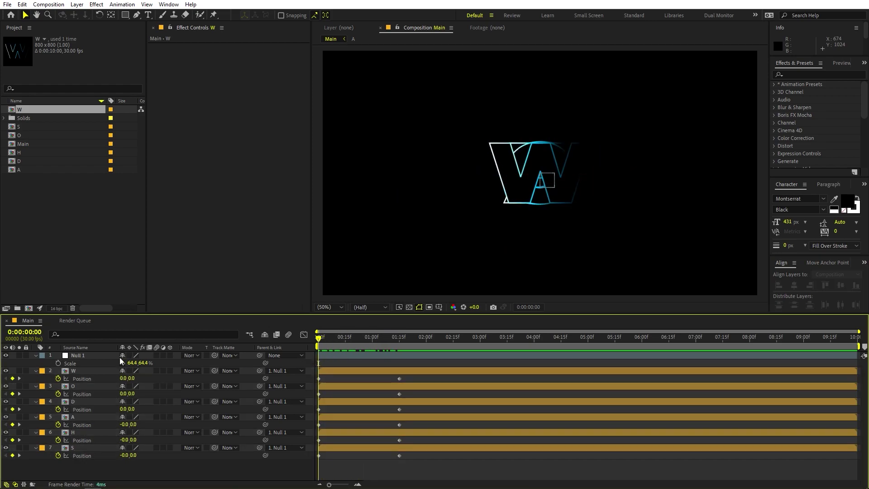
Step: Keyframe the null's Scale at 64.4% at 0:00:01:15 and at 143.4% at 0:00:00:00
click(78, 359)
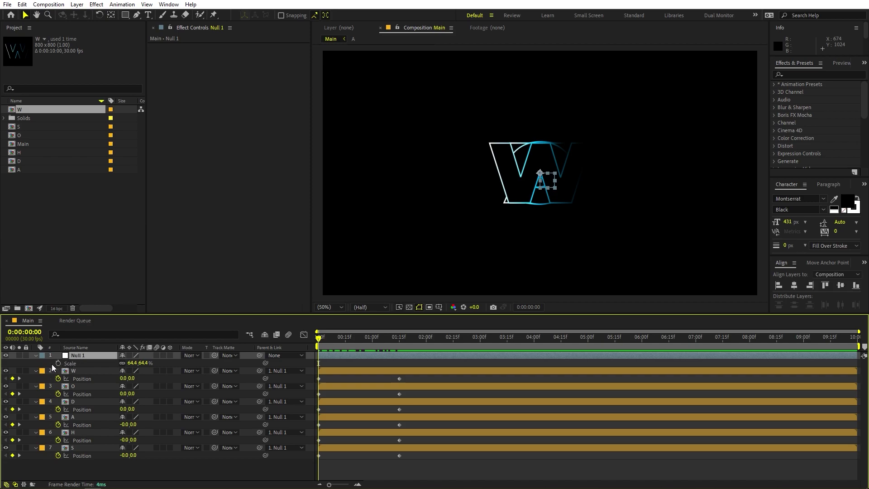
click(58, 363)
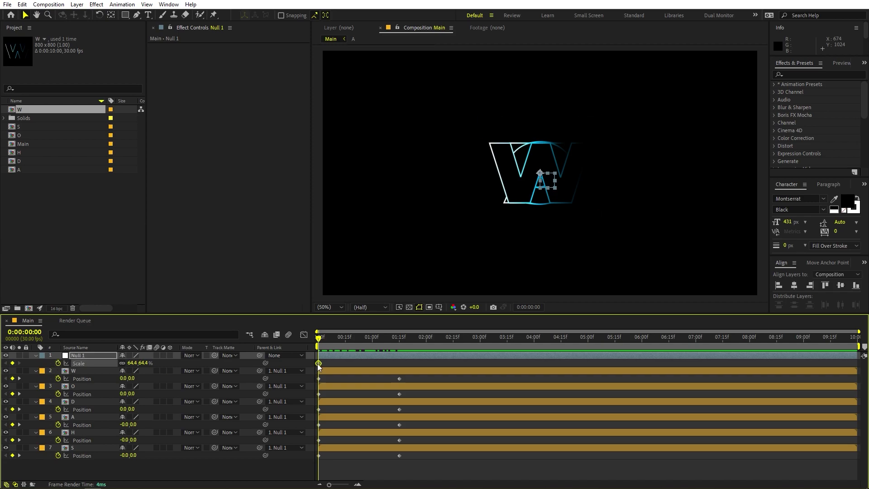
drag(319, 364, 367, 364)
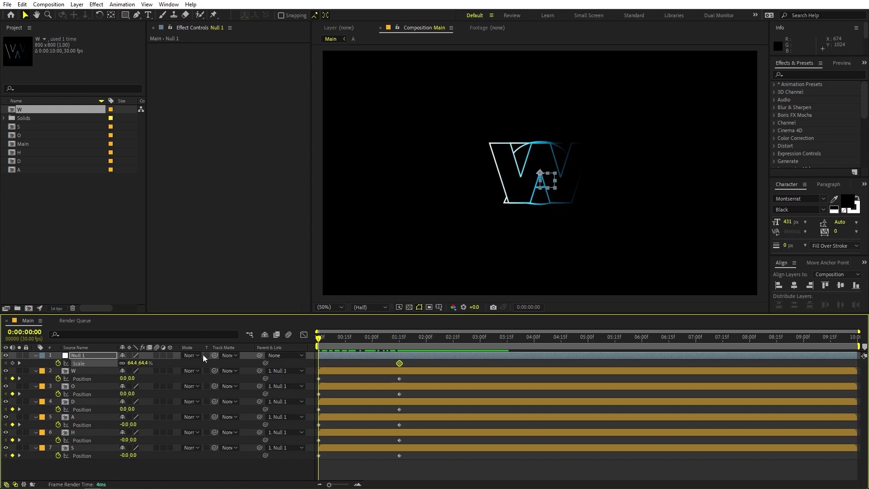
drag(134, 363, 305, 459)
Step: Apply Easy Ease to all Scale and Position keyframes, and lengthen the end keyframes' speed-graph influence so the motion starts fast and slows down
key(F9)
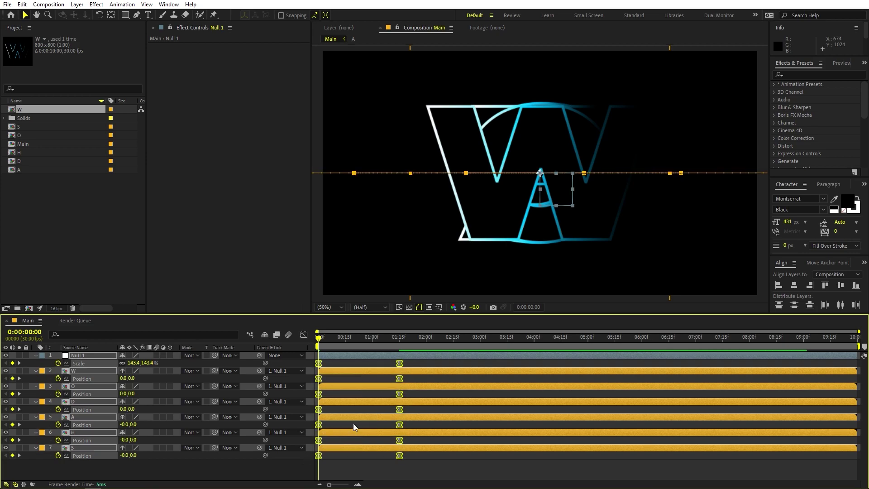
click(304, 334)
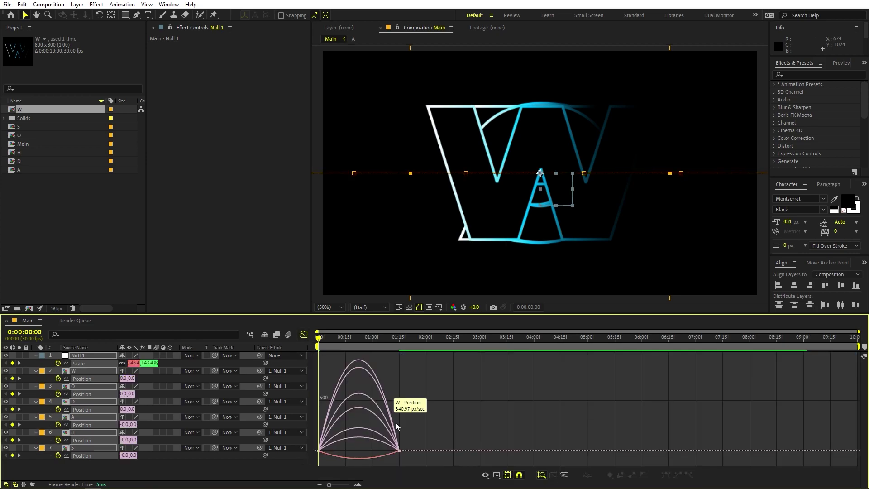
click(496, 475)
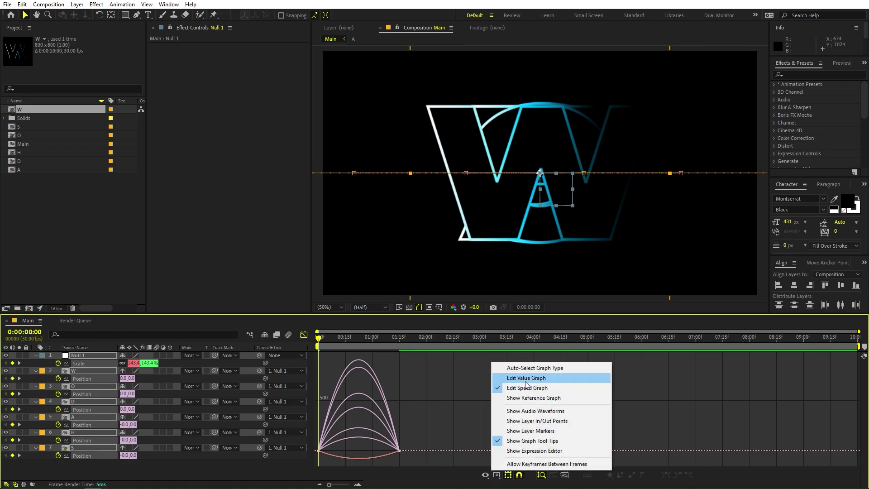
click(433, 434)
drag(453, 437, 316, 465)
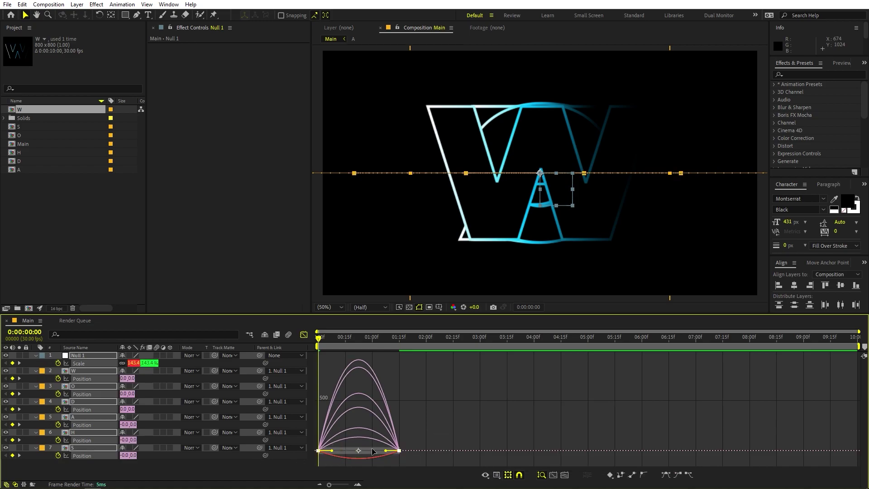
drag(386, 451, 342, 455)
click(321, 452)
click(406, 373)
key(shift+F3)
Step: Preview the letters spreading out while the word scales down, and return the playhead to 0:00:00:00
click(435, 460)
key(space)
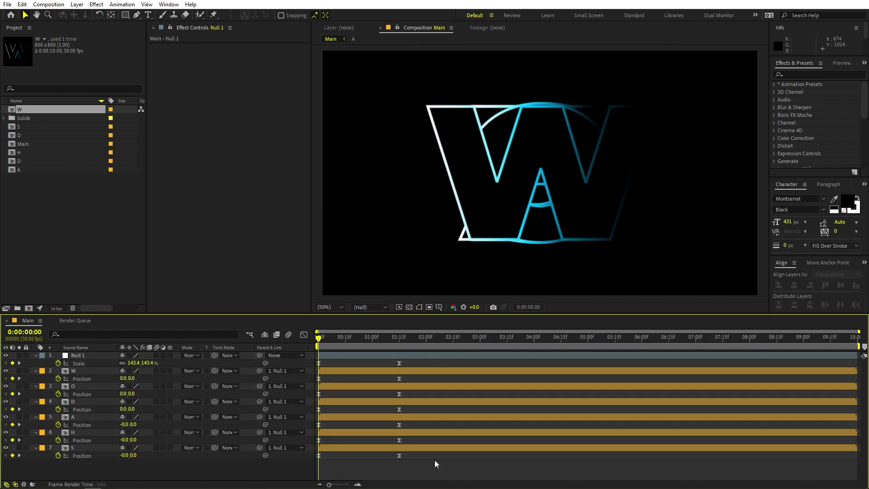
key(space)
drag(374, 338, 305, 360)
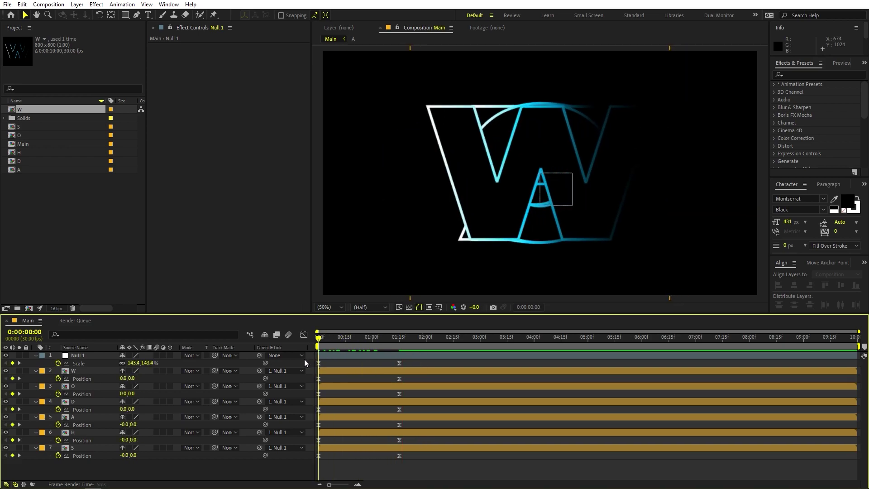
Step: Keyframe the O, D, A, H and S layers' Opacity at 0% at 0:00:00:00 and at 100% about 13 frames in
click(327, 371)
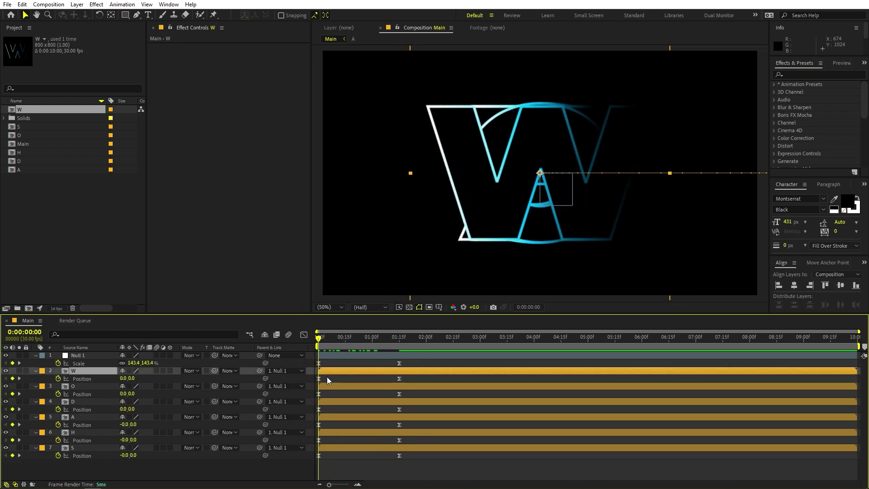
click(330, 387)
shift+click(333, 448)
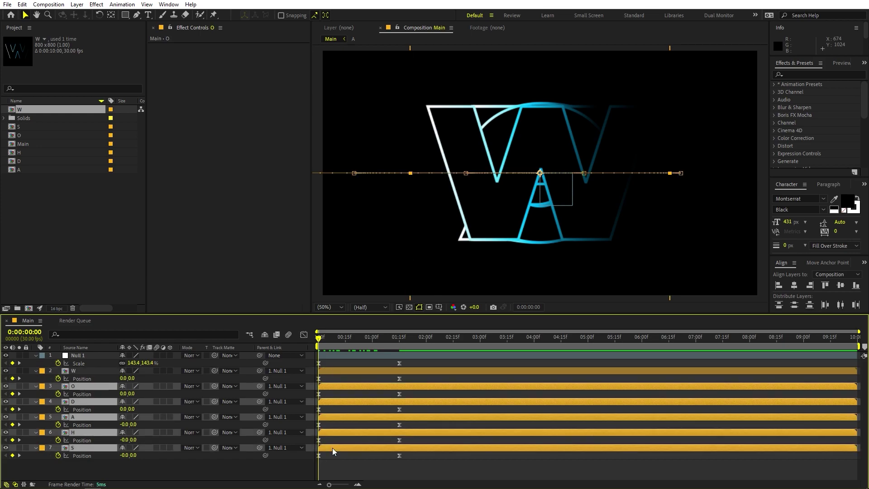
key(t)
click(58, 394)
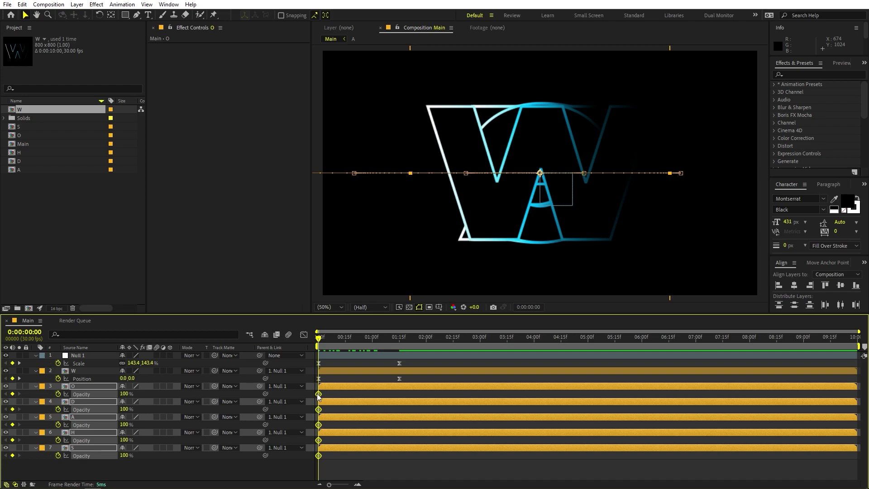
drag(319, 395, 341, 394)
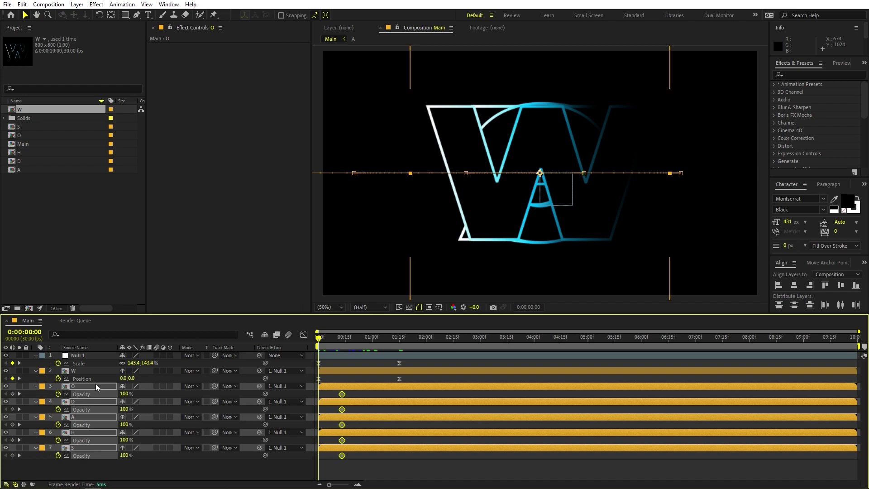
drag(124, 394, 86, 394)
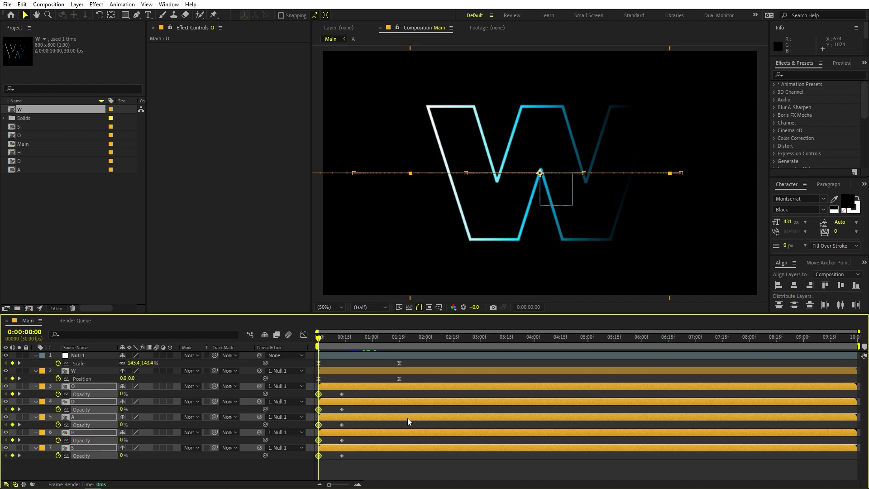
Step: Stagger the Opacity keyframe pairs progressively later from O through D, A, H and S, and preview the letters fading in sequentially
key(space)
drag(363, 410, 351, 458)
shift+click(319, 409)
shift+click(319, 425)
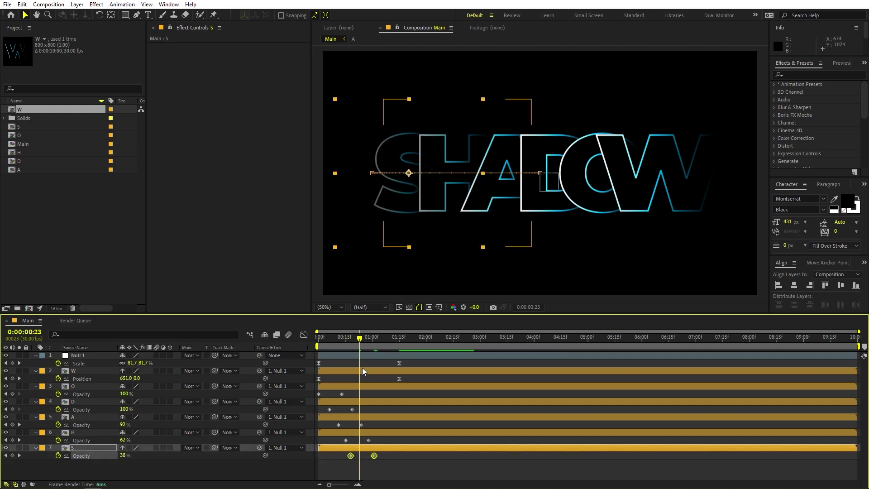
key(space)
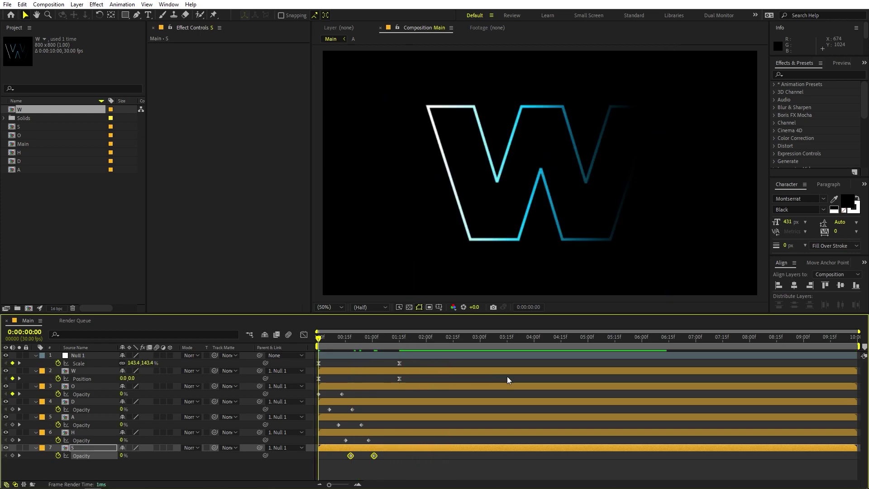
key(space)
Step: Collapse the layer properties and pre-compose the null and all six letter layers into a composition named Final Text
key(ctrl+a)
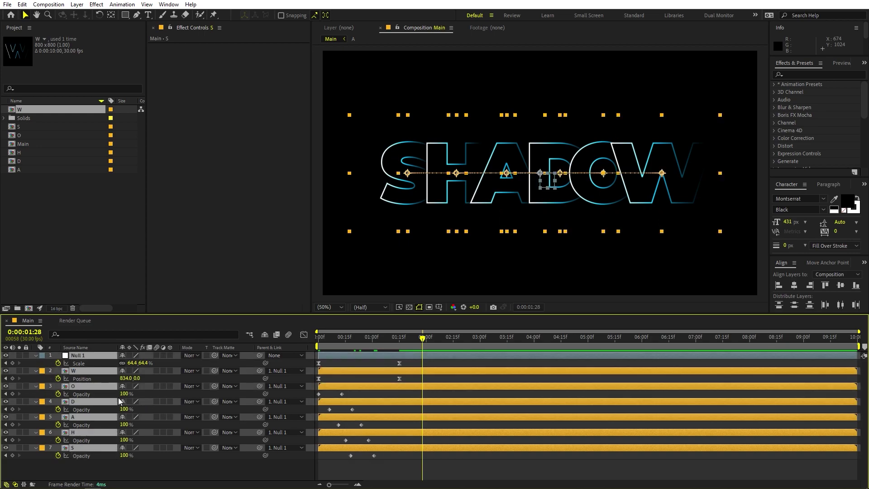
key(u)
click(151, 443)
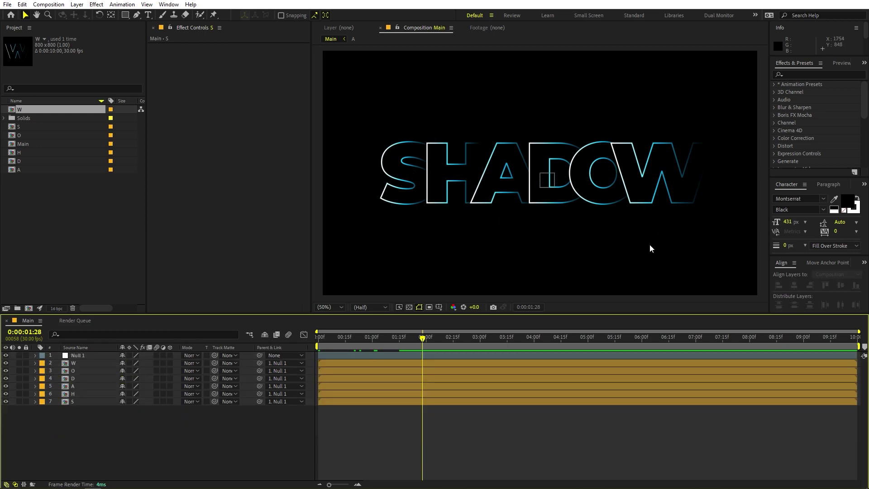
drag(121, 439, 81, 357)
right_click(80, 356)
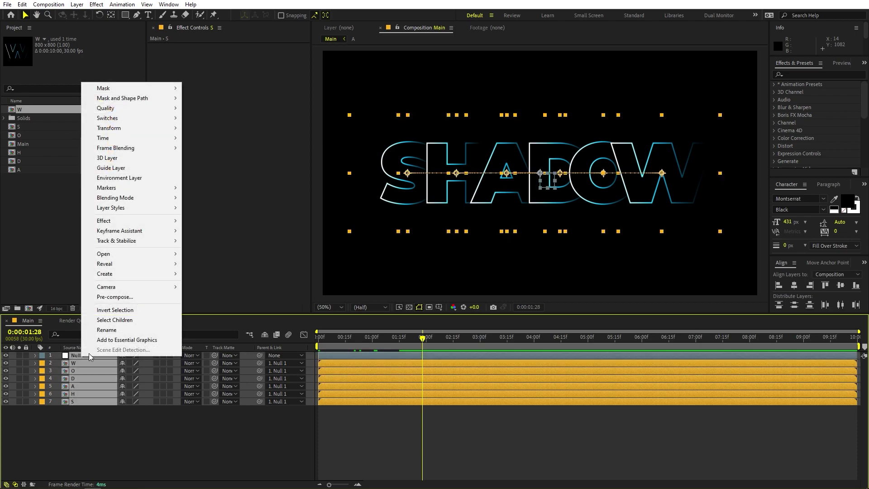
click(117, 298)
text(Final Text)
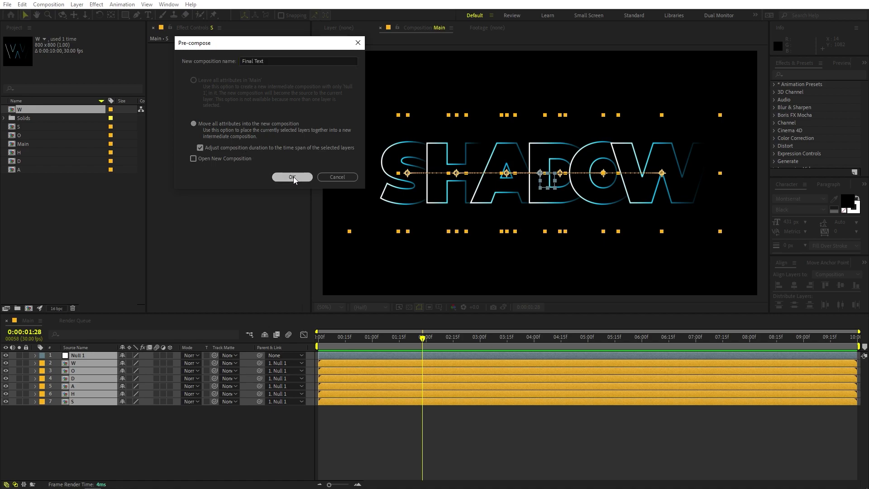
click(293, 176)
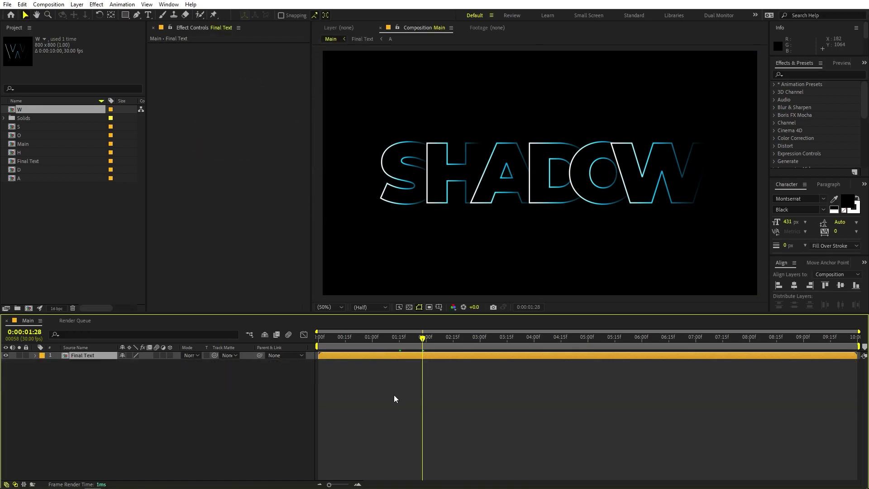
Step: Duplicate the Final Text layer and rename the lower copy Reflection
click(88, 355)
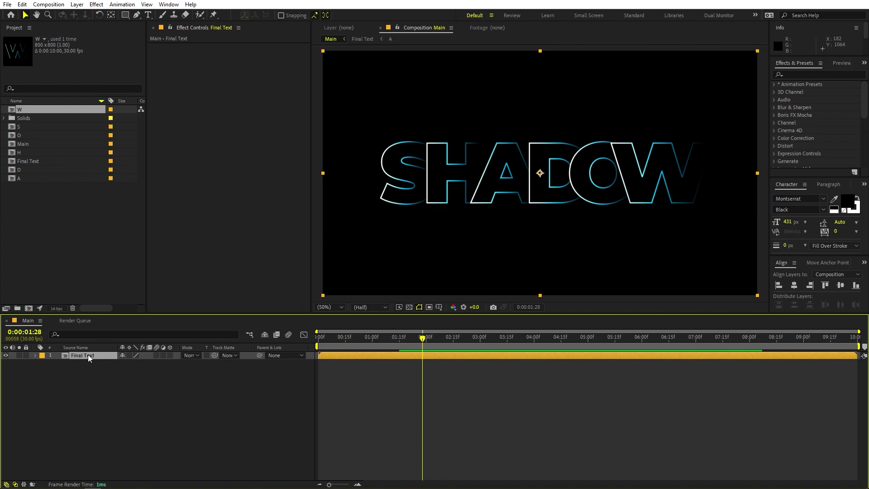
key(ctrl+d)
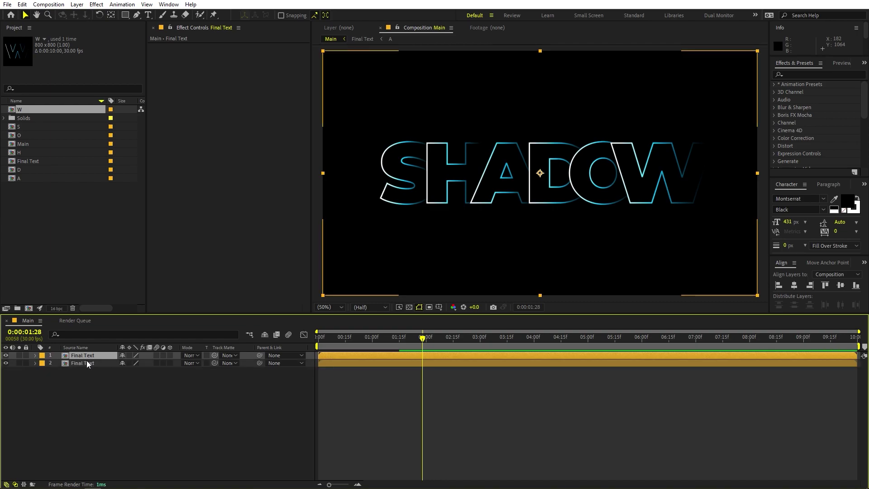
click(86, 361)
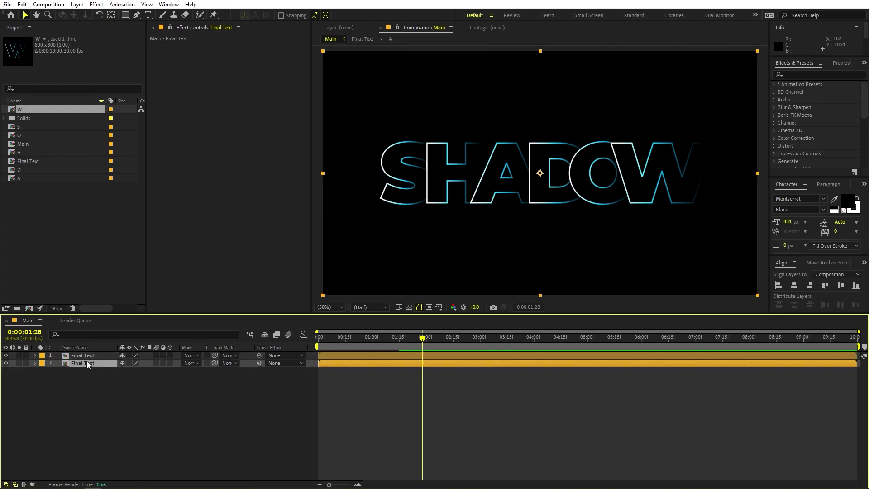
key(Return)
text(Reflection)
key(Return)
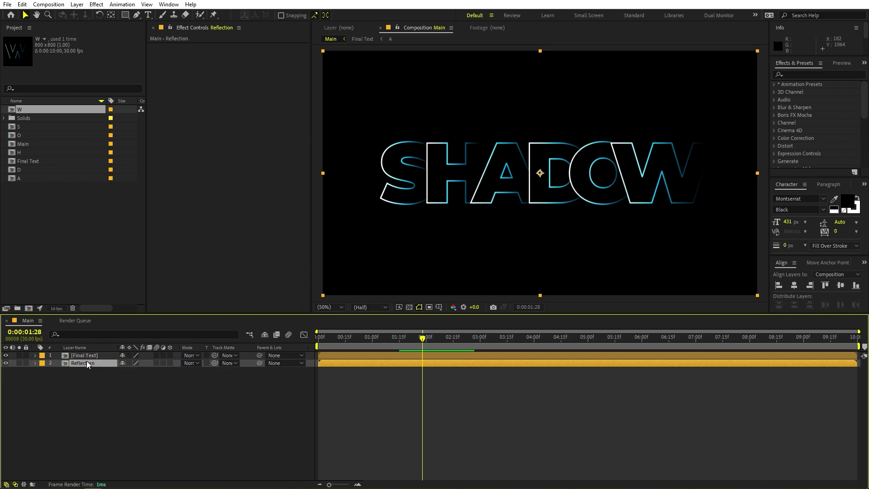
Step: Flip the Reflection layer vertically and move it straight down so it sits mirrored just beneath the original word
right_click(86, 361)
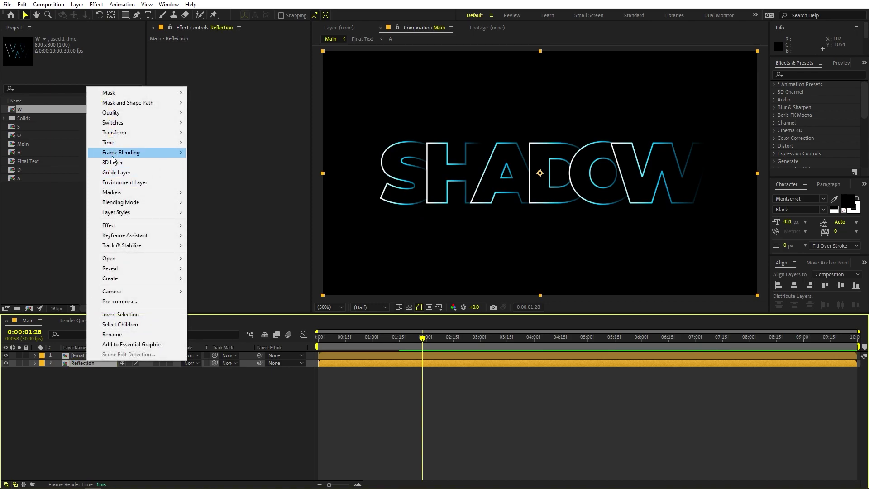
mouse_move(140, 133)
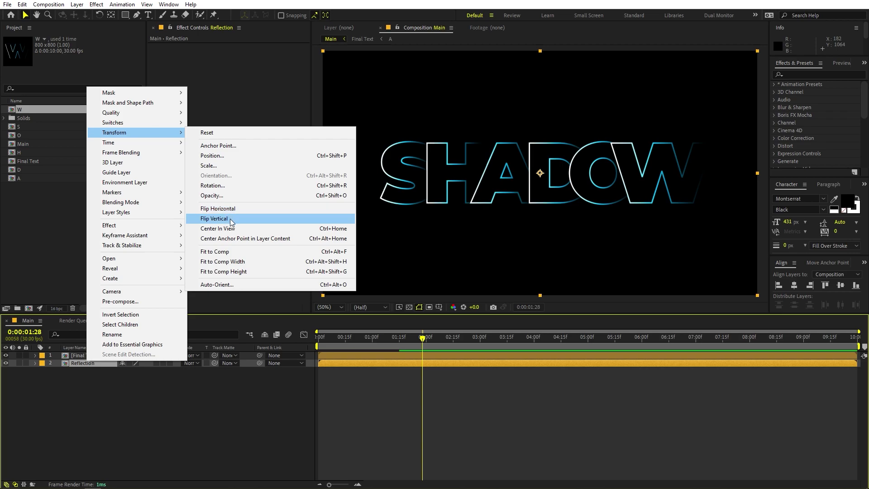
click(214, 219)
drag(528, 175, 528, 239)
key(comma)
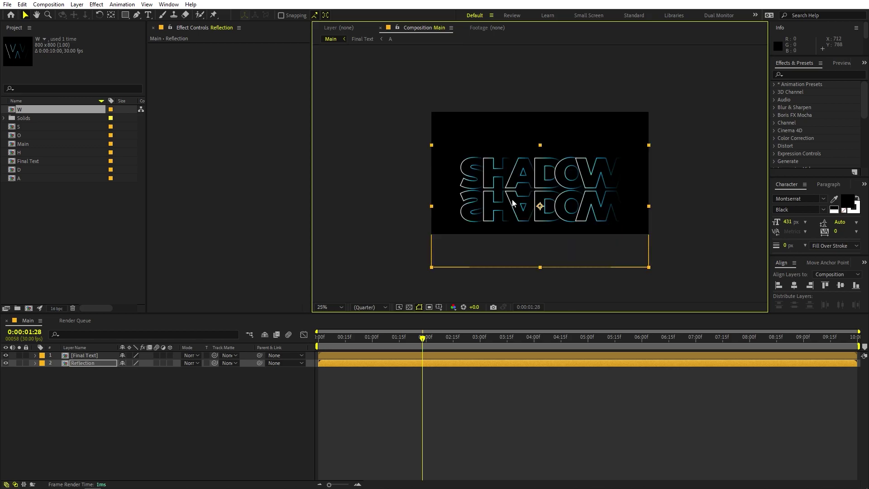
key(period)
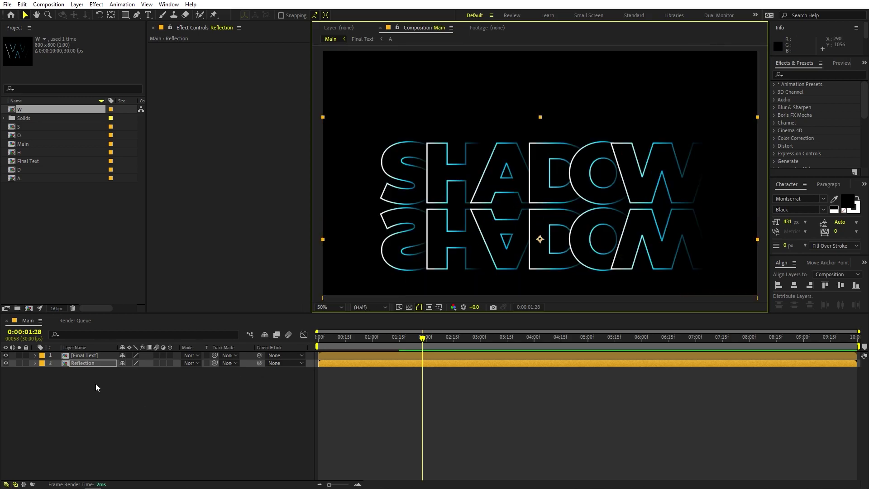
Step: Draw a wide rectangular mask on the Reflection layer that keeps only the upper half of the mirrored word
click(94, 363)
click(125, 15)
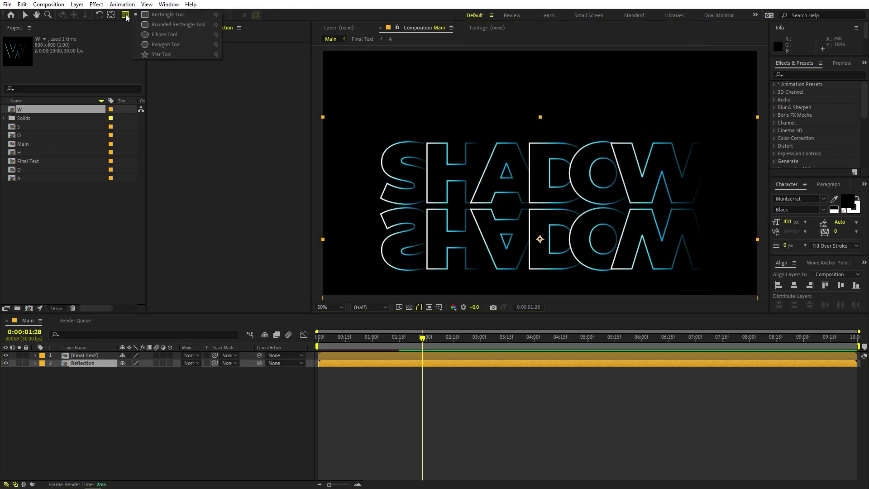
key(comma)
mouse_move(397, 113)
mouse_down()
mouse_move(412, 128)
mouse_move(561, 177)
mouse_move(671, 204)
mouse_up()
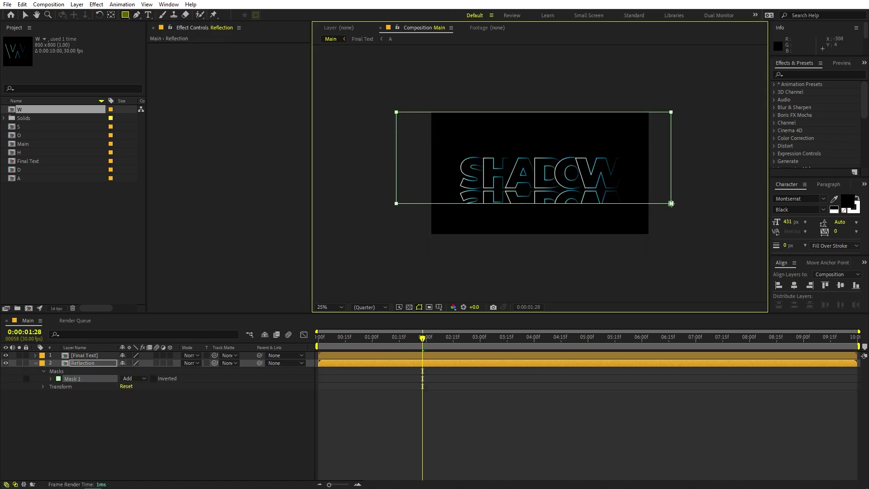
Step: Set the Reflection layer's Mask Feather to 156 pixels so the mirrored letters fade out downward
click(84, 364)
key(f)
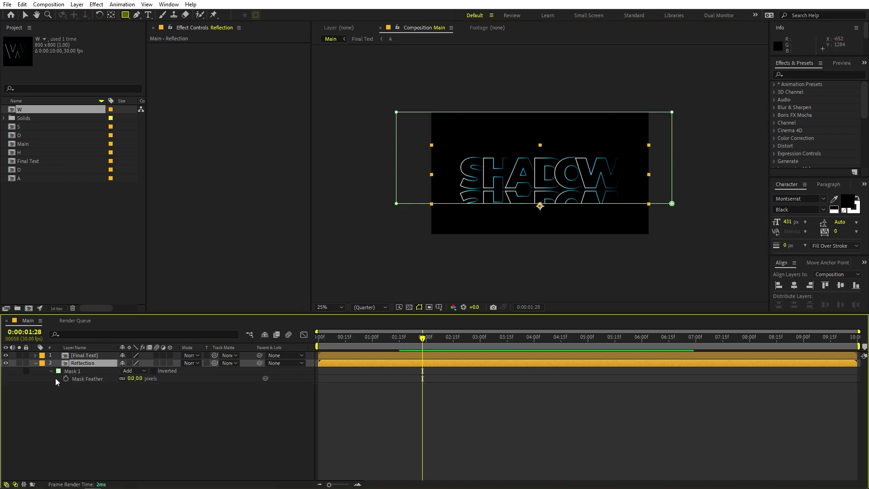
drag(130, 380, 162, 381)
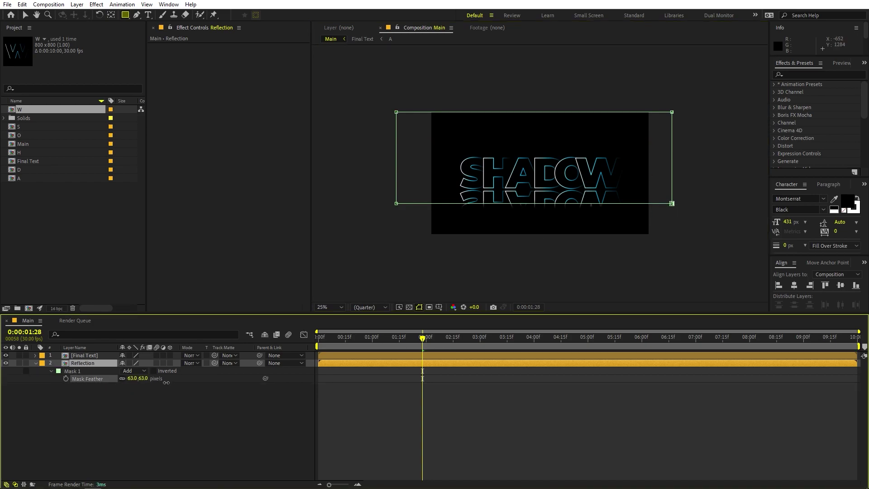
click(222, 428)
key(period)
Step: Lower the Reflection layer's Opacity to 38%
click(87, 362)
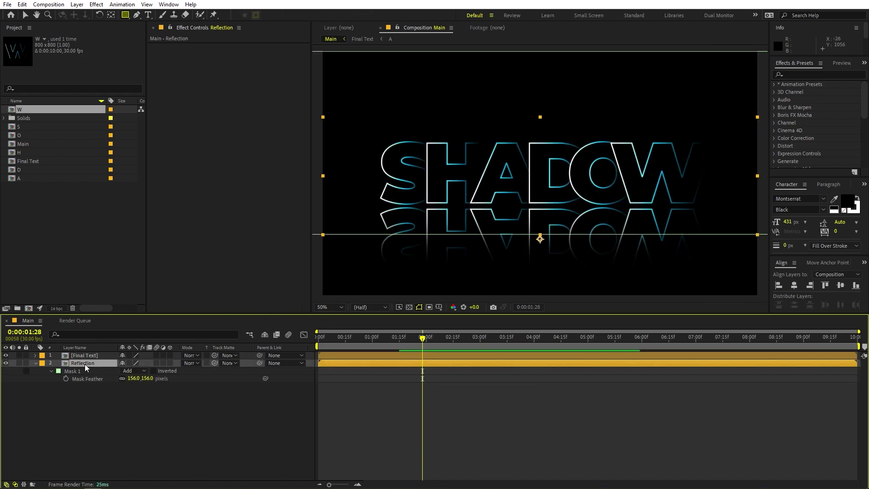
key(t)
drag(125, 371, 100, 375)
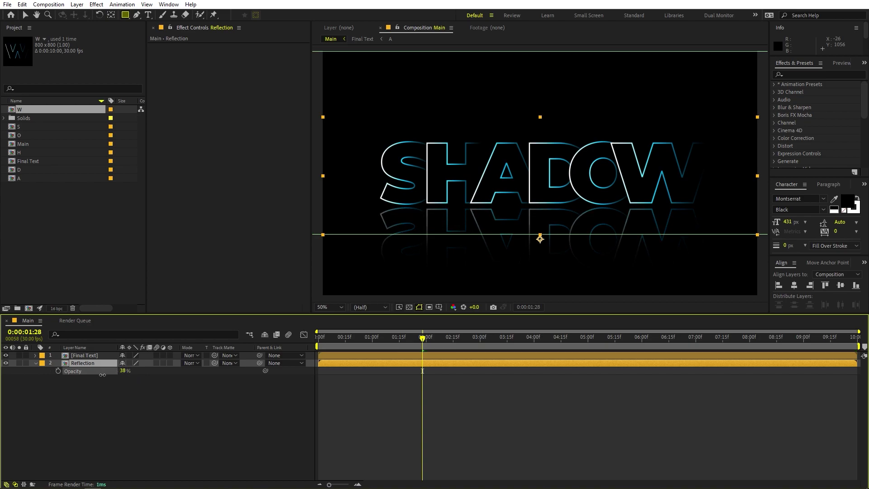
click(136, 423)
Step: Preview the word and its reflection from the start of the composition
click(385, 338)
key(Home)
key(space)
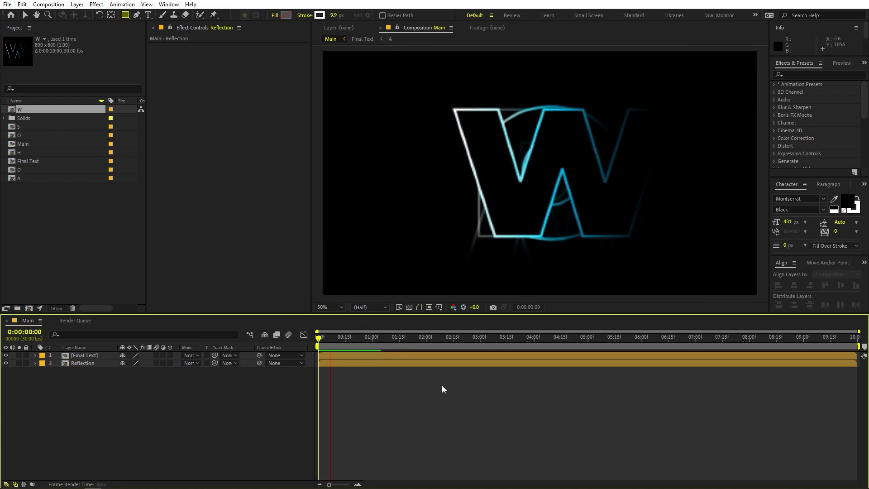
key(space)
Step: Move the Final Text and Reflection layers up together by 40 px
click(400, 355)
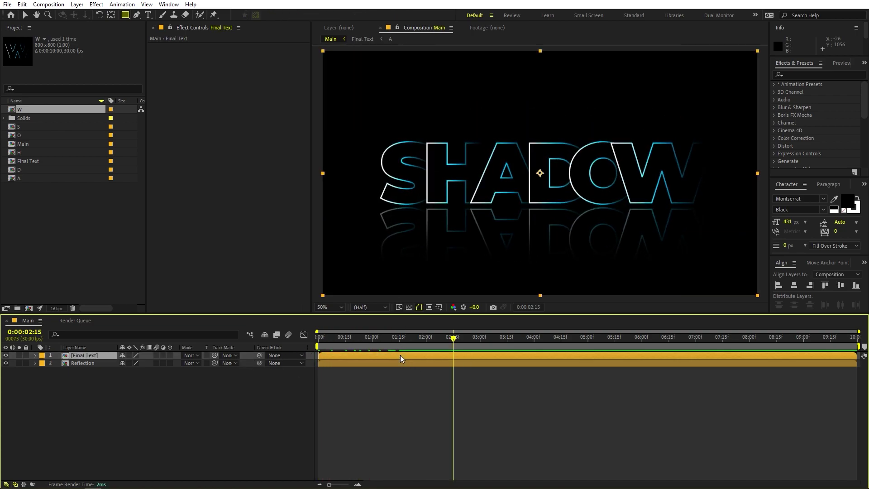
shift+click(374, 362)
key(shift+Up)
key(shift+Up)
key(shift+Up)
key(shift+Up)
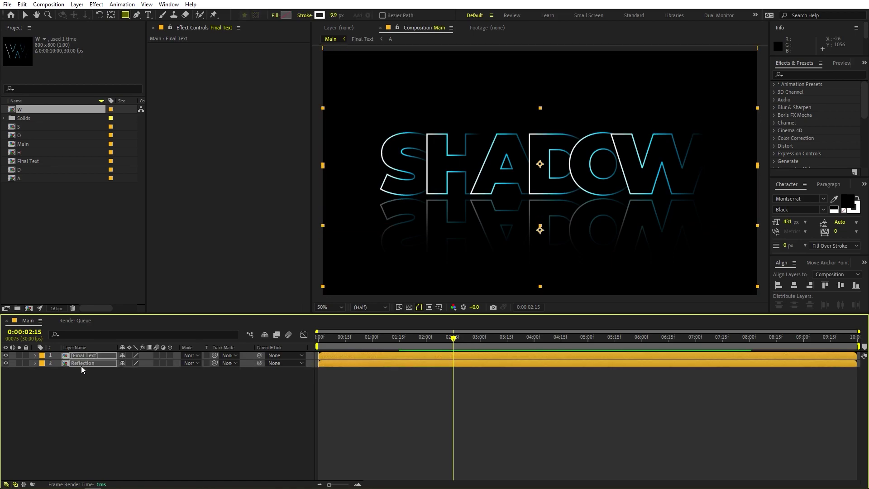
click(83, 374)
Step: Keyframe the Reflection layer's Position at 960, 792 at 0:00:01:15 and at 960, 1130 at 0:00:00:00, and preview the movement
click(84, 364)
key(p)
drag(425, 342, 399, 342)
click(58, 371)
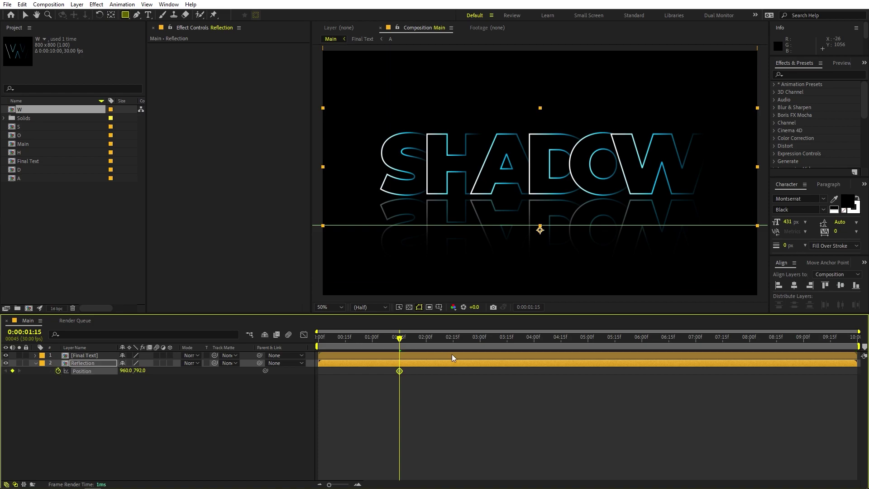
key(Home)
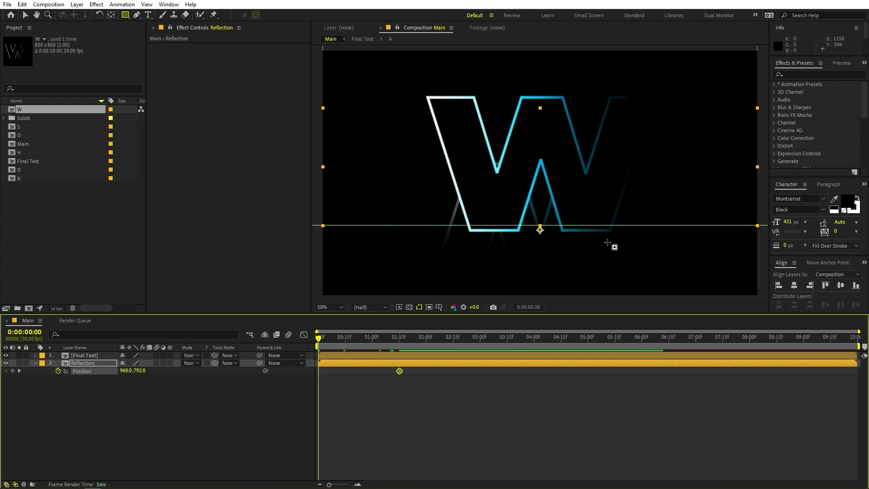
key(v)
drag(627, 158, 628, 232)
key(space)
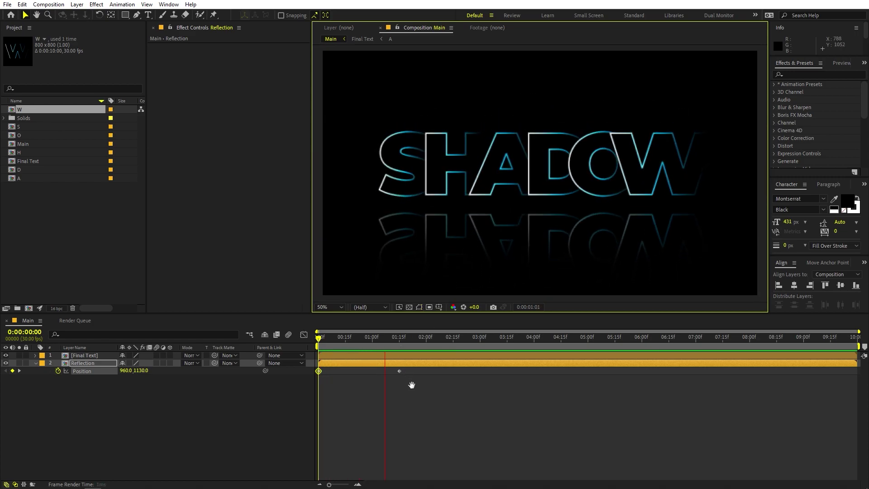
key(space)
Step: Apply Easy Ease to both Reflection Position keyframes, lengthen the end keyframe's speed-graph influence for a slow finish, and preview from the start
drag(414, 381, 290, 367)
drag(422, 398, 308, 366)
key(F9)
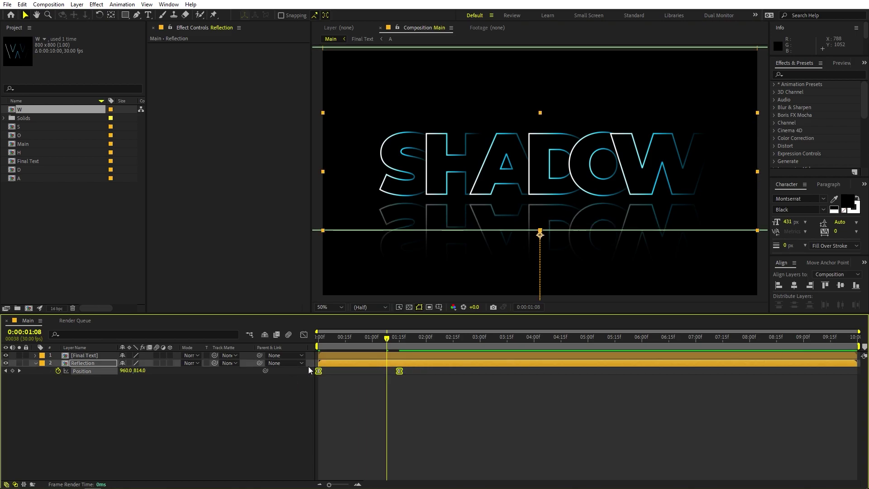
click(304, 335)
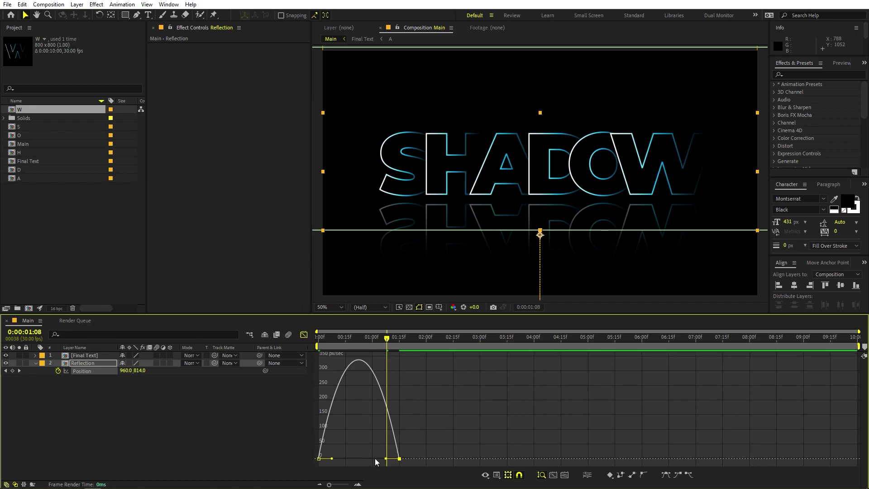
drag(387, 459, 341, 458)
key(Home)
key(space)
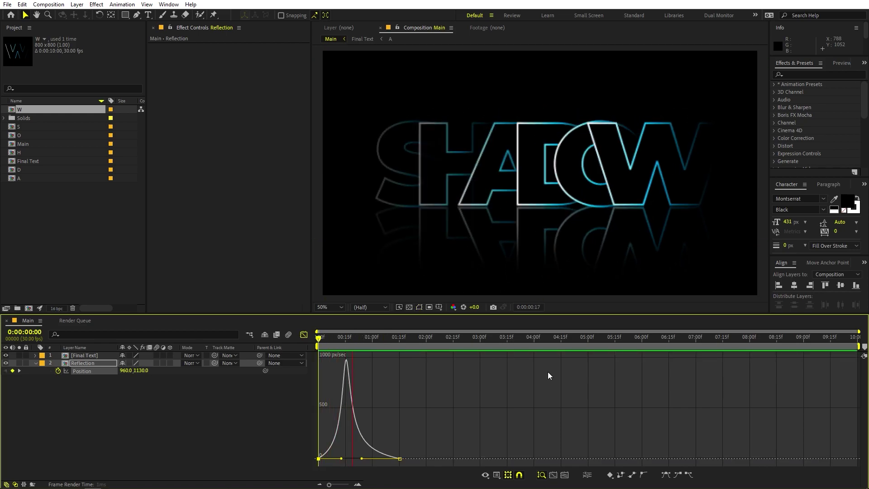
Step: Stop the preview, close the Graph Editor and return to the start of the Main composition
key(space)
click(304, 335)
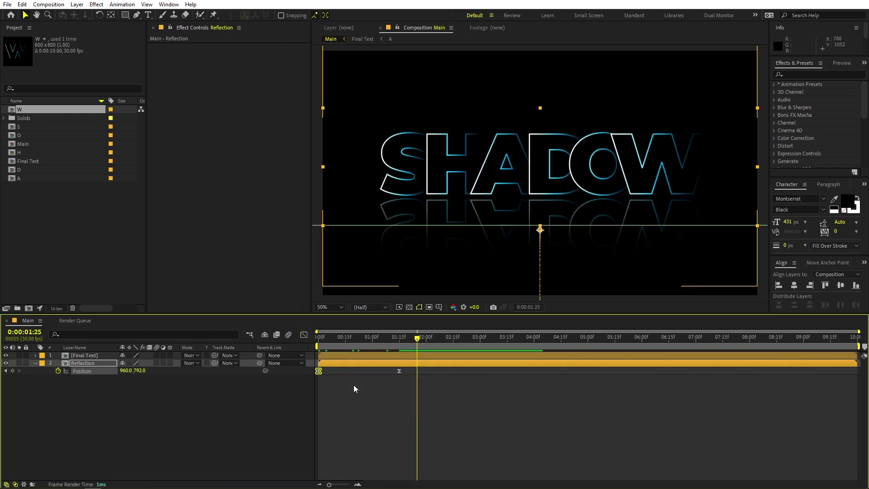
click(346, 378)
key(Home)
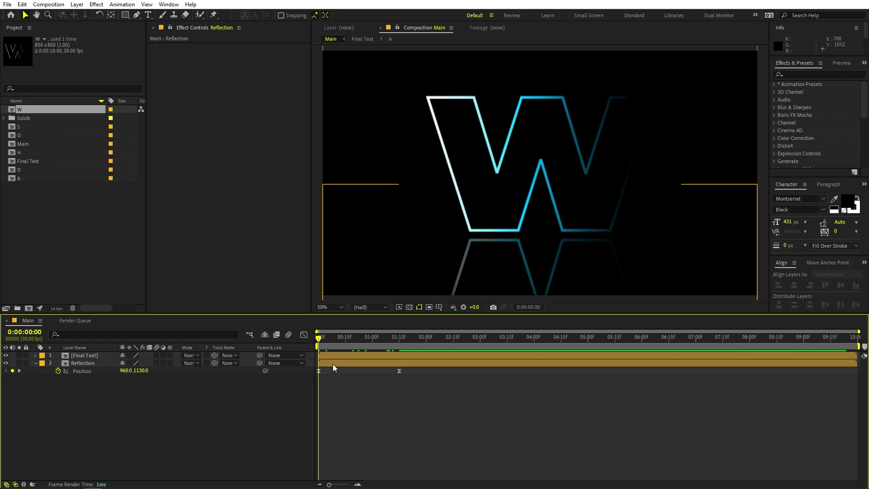
Step: Fade in the Reflection layer with Opacity keyframes, rising from a lower value at 0:00:00:00 to 37% at 0:00:00:15, and preview it
click(332, 363)
key(t)
click(58, 371)
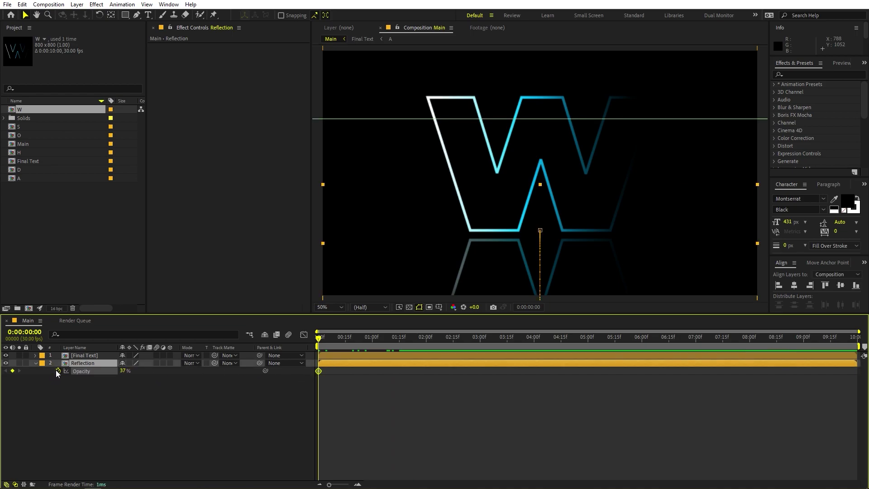
drag(318, 372, 345, 372)
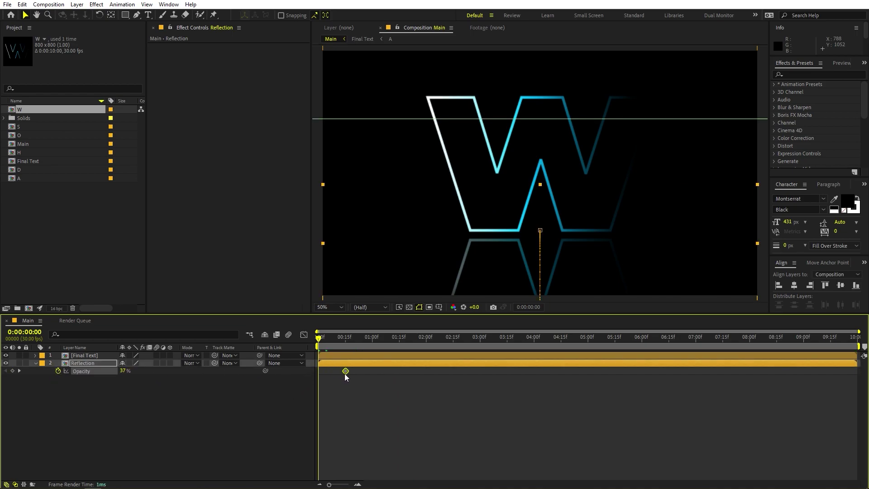
drag(125, 374, 100, 374)
click(246, 422)
key(space)
key(space)
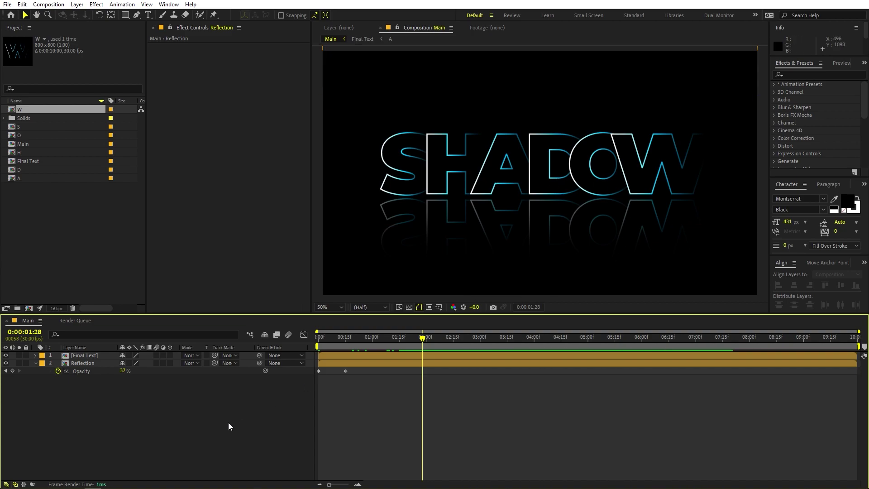
Step: Apply the Stylize Glow effect to the Final Text layer with Glow Radius 8.6 and Glow Intensity 0.2
click(36, 363)
click(92, 358)
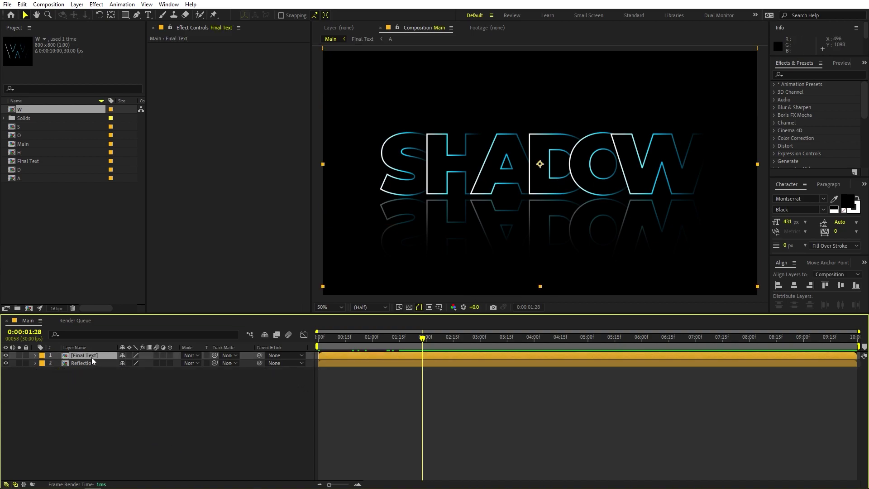
click(808, 74)
text(glow)
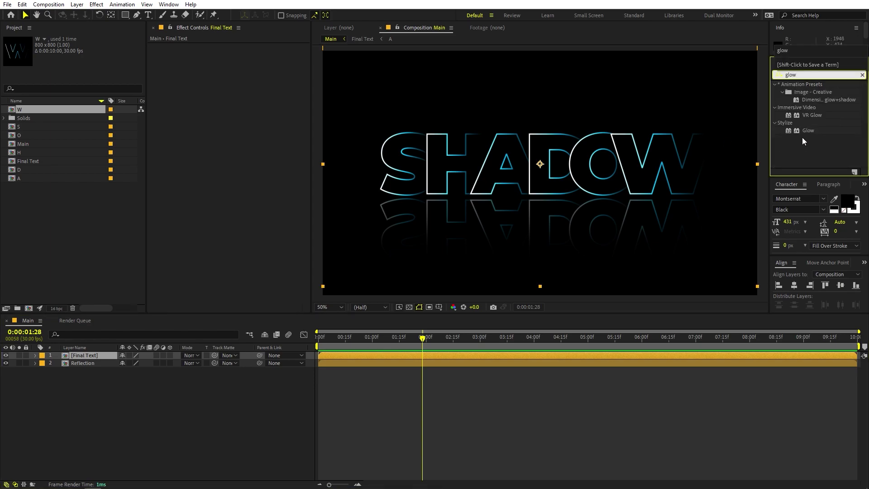
drag(805, 131, 90, 356)
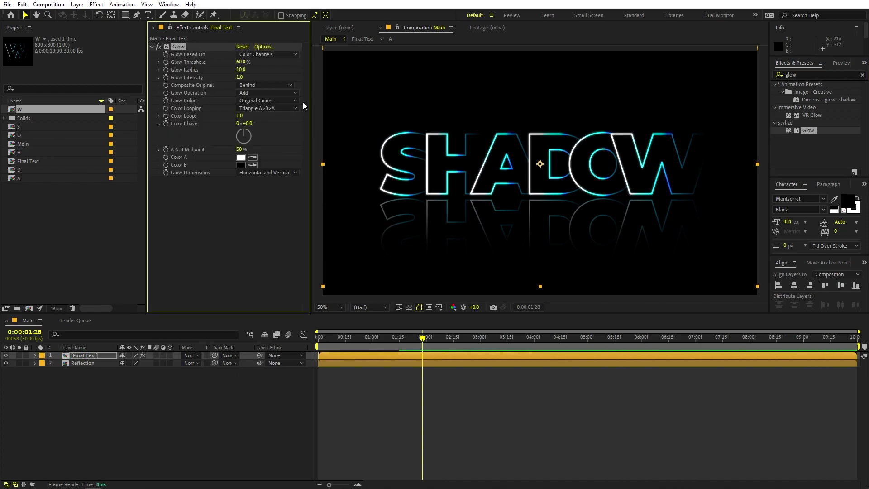
drag(240, 78, 212, 82)
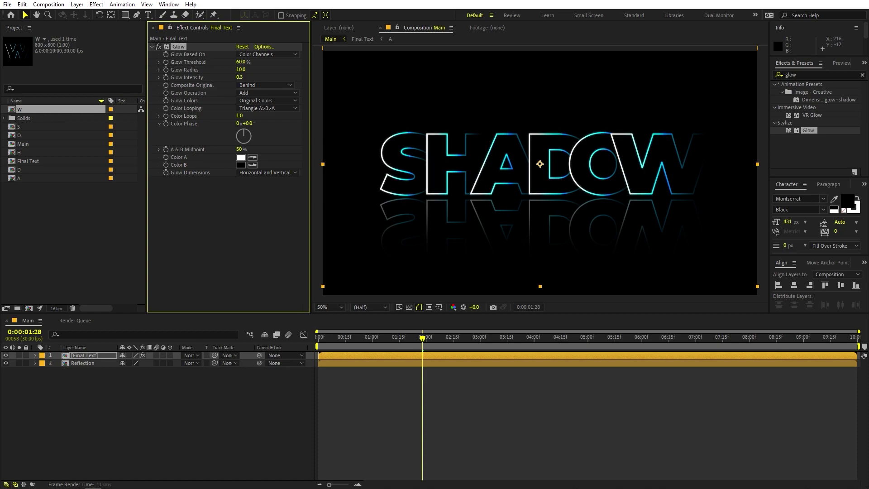
drag(242, 70, 231, 72)
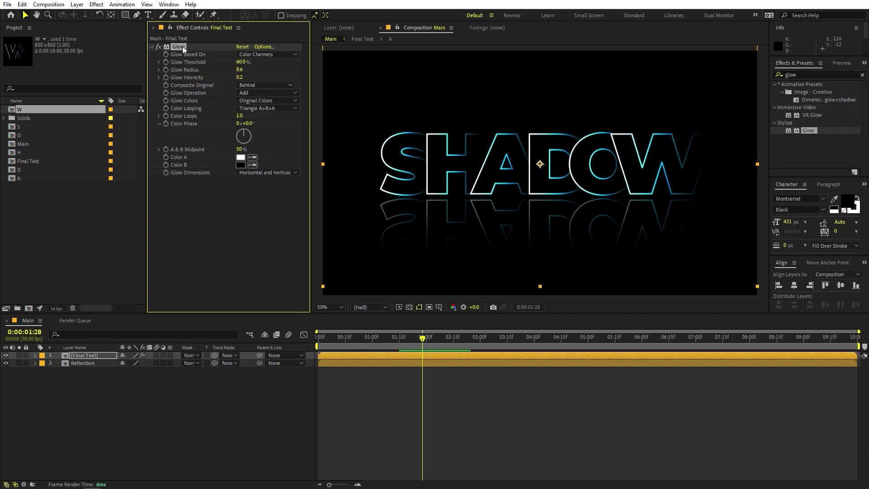
Step: Duplicate the Glow on Final Text, set the copy's Glow Radius to 231.6 and Glow Intensity to 1.2, and preview from the start
key(ctrl+d)
drag(239, 203, 324, 203)
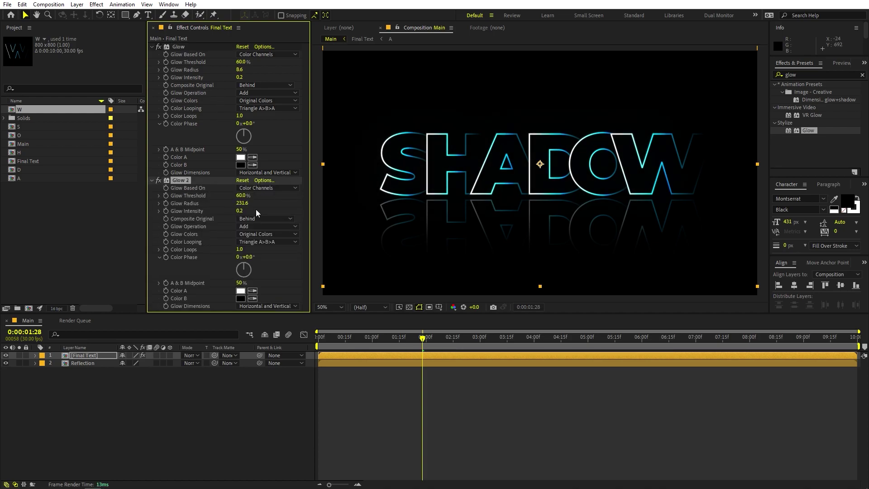
drag(240, 210, 284, 210)
drag(471, 222, 498, 222)
click(407, 430)
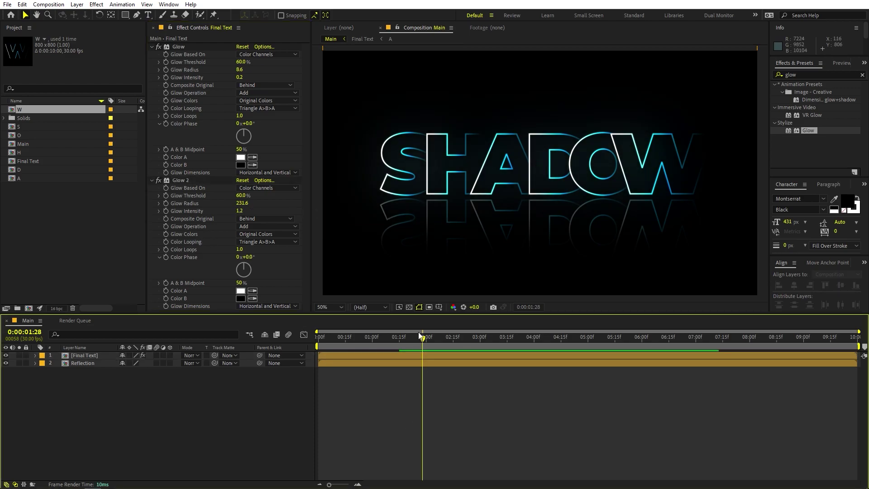
key(space)
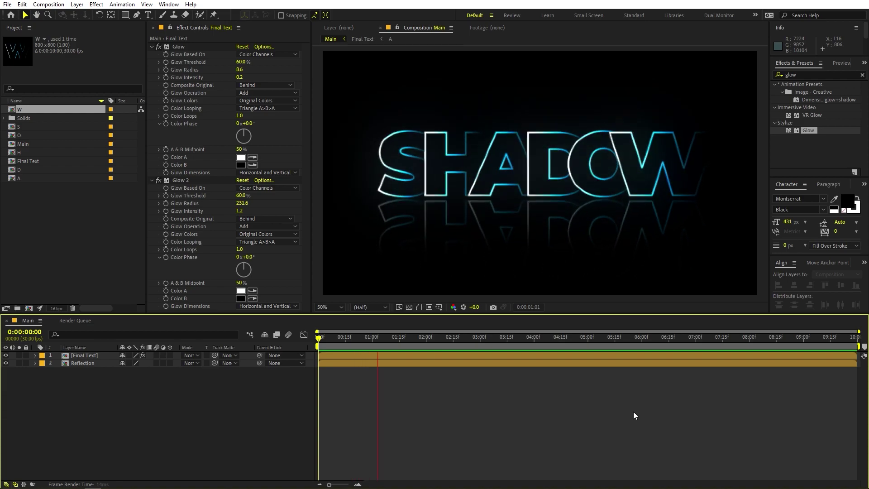
Step: Try a different Glow Threshold on the second Glow effect and preview the title from the start
click(191, 181)
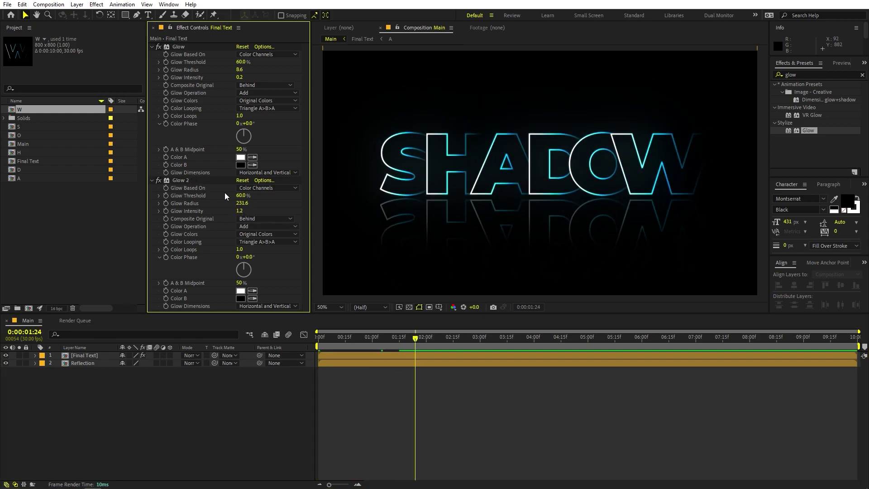
drag(242, 194, 214, 212)
click(384, 337)
key(space)
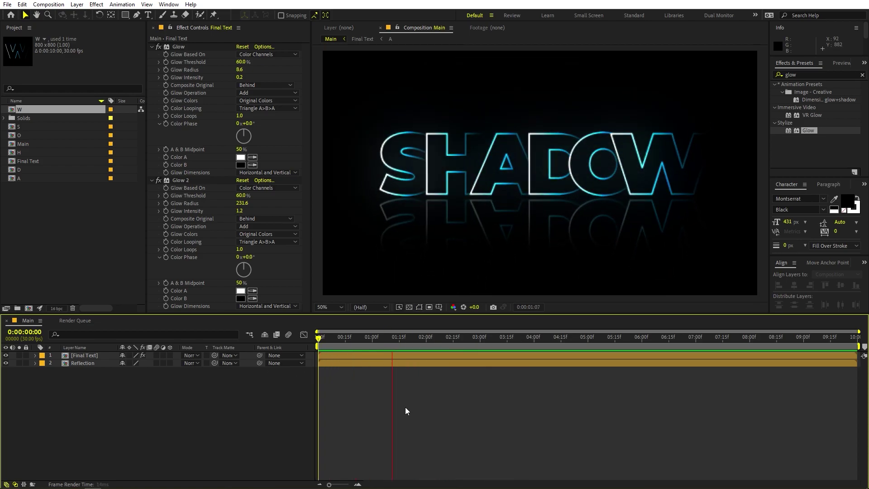
key(space)
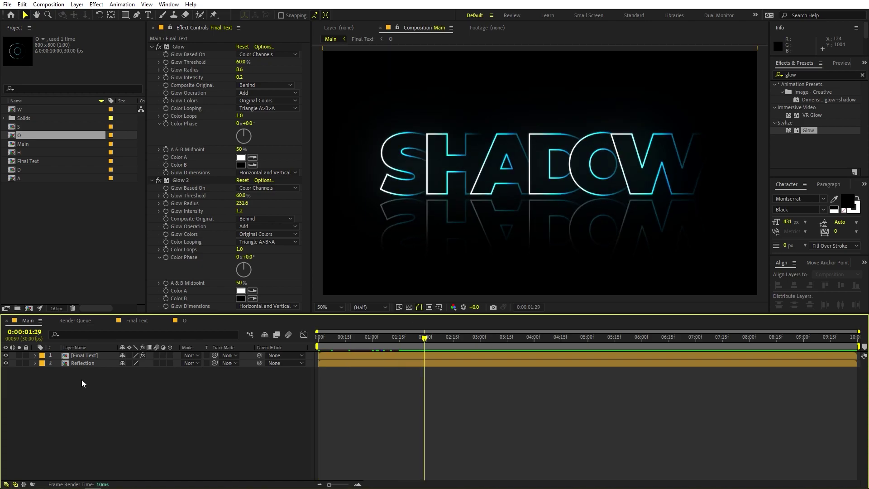
Step: Check the Final Text composition, rename the A composition as M to swap the title's third letter, and preview Main from the start
double_click(82, 356)
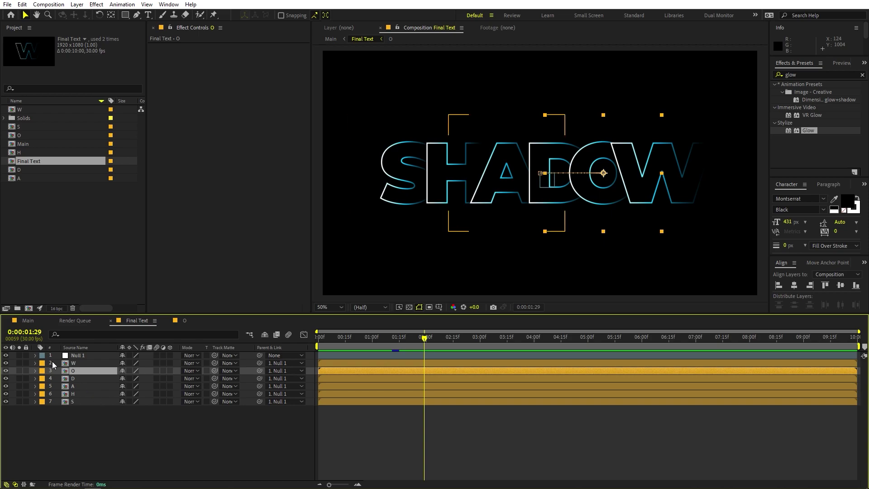
click(28, 320)
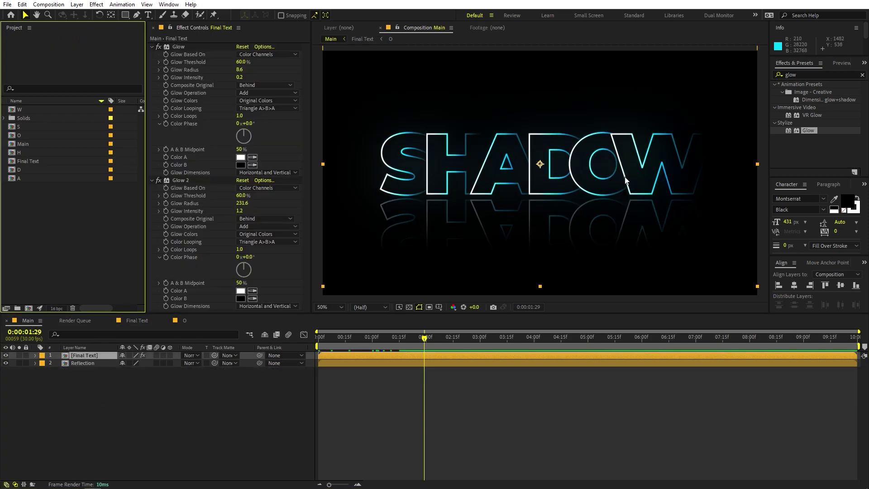
click(20, 179)
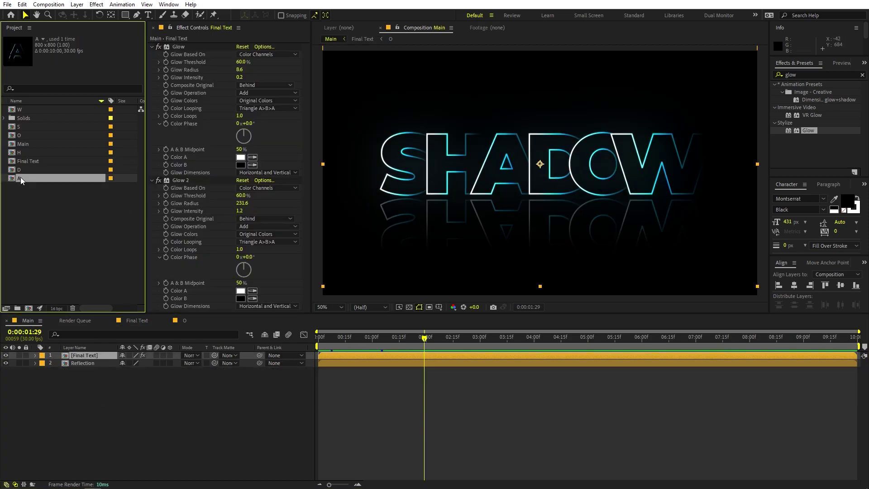
key(Return)
text(M)
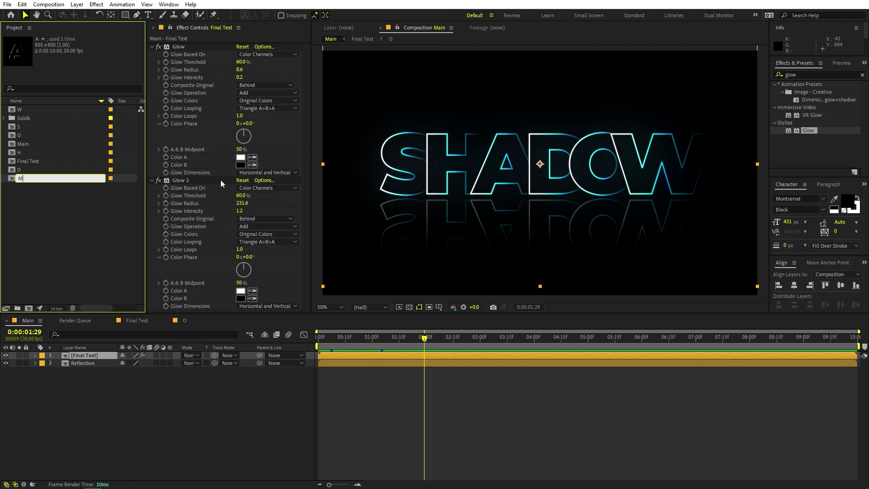
click(51, 271)
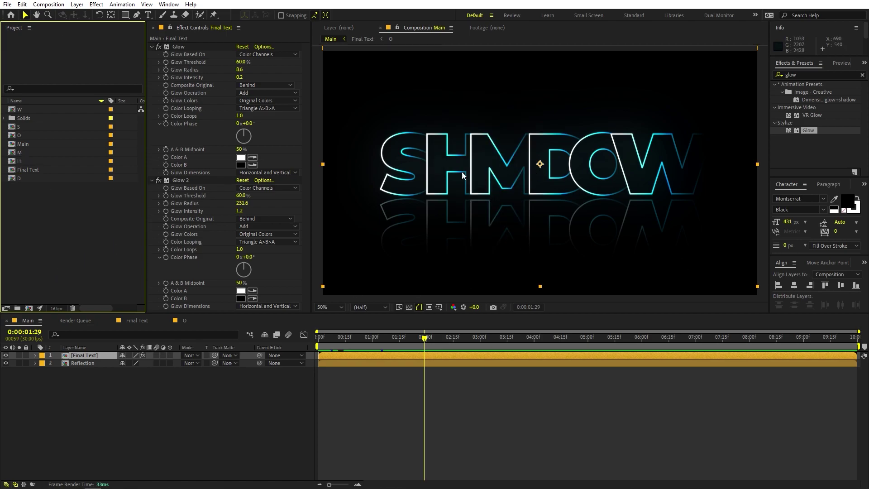
key(space)
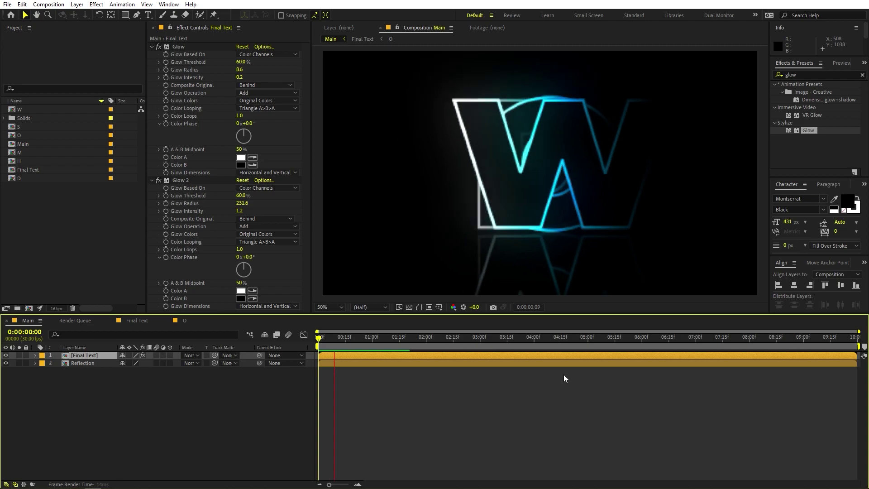